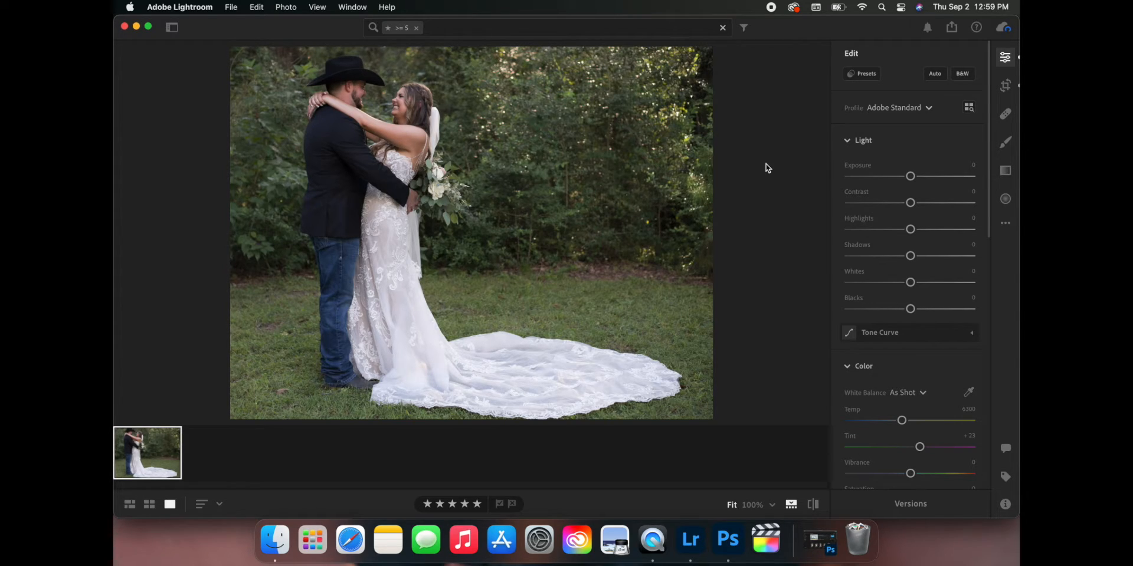
# Inspect the couple's faces up close, and paste the copied edit settings onto the wedding photo
pyautogui.click(389, 99)
pyautogui.moveTo(389, 99); pyautogui.dragTo(427, 132)
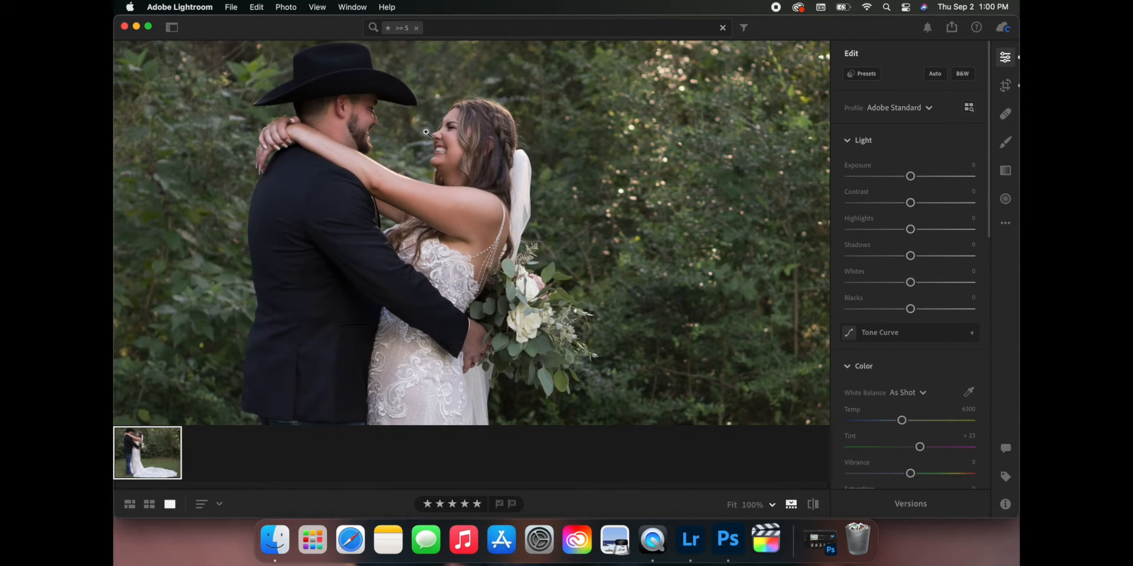
pyautogui.click(428, 132)
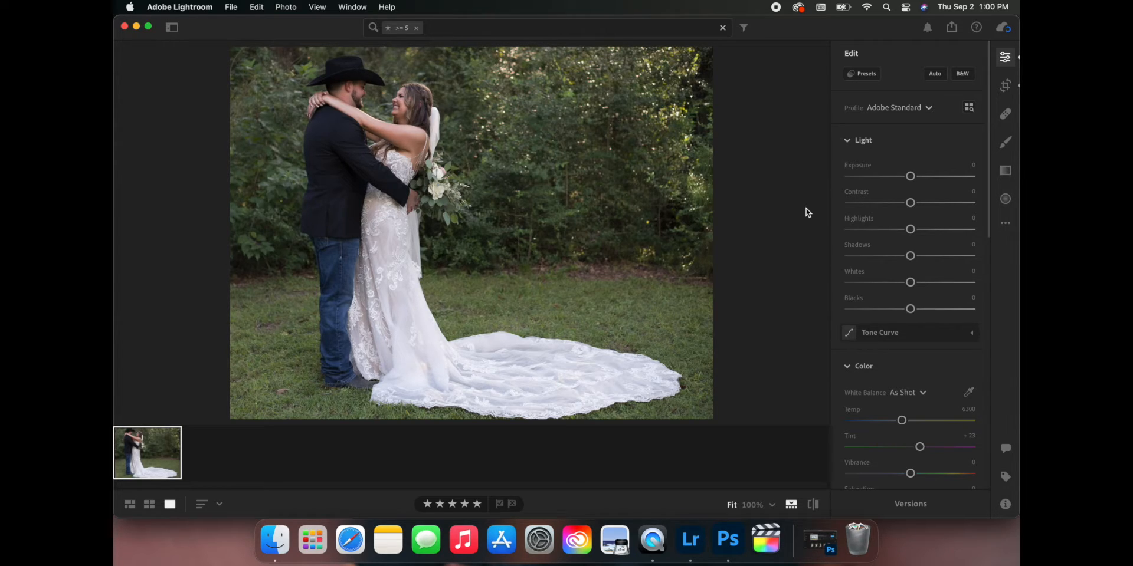
pyautogui.press('super+v')
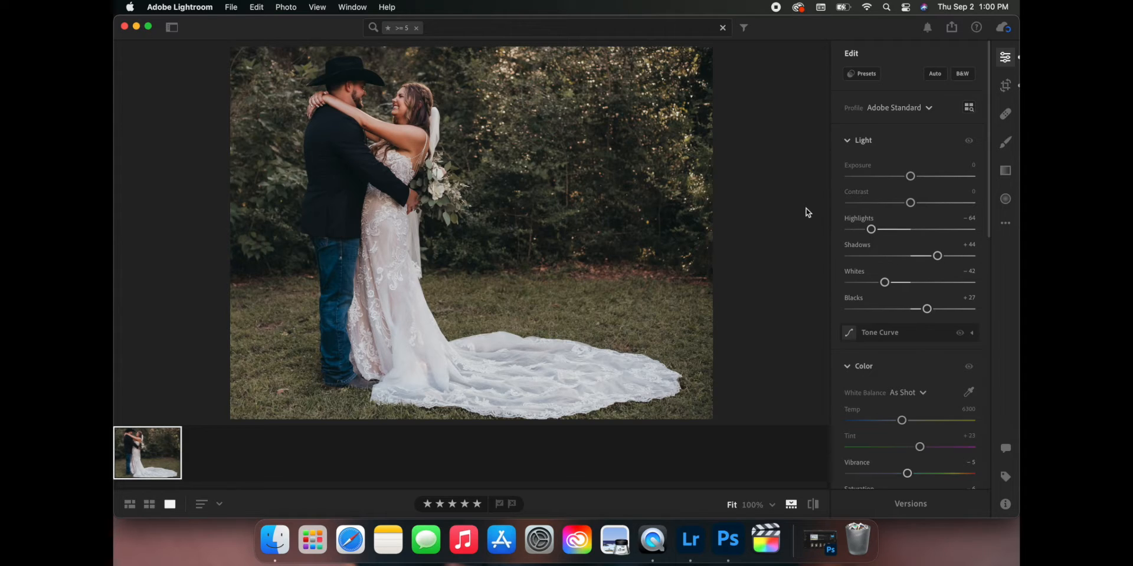
# Set Highlights to -55, Shadows to +71, Whites to -62 and Blacks to +43
pyautogui.click(872, 231)
pyautogui.moveTo(874, 235)
pyautogui.mouseDown()
pyautogui.moveTo(862, 232)
pyautogui.moveTo(879, 231)
pyautogui.mouseUp()
pyautogui.moveTo(938, 258); pyautogui.dragTo(955, 257)
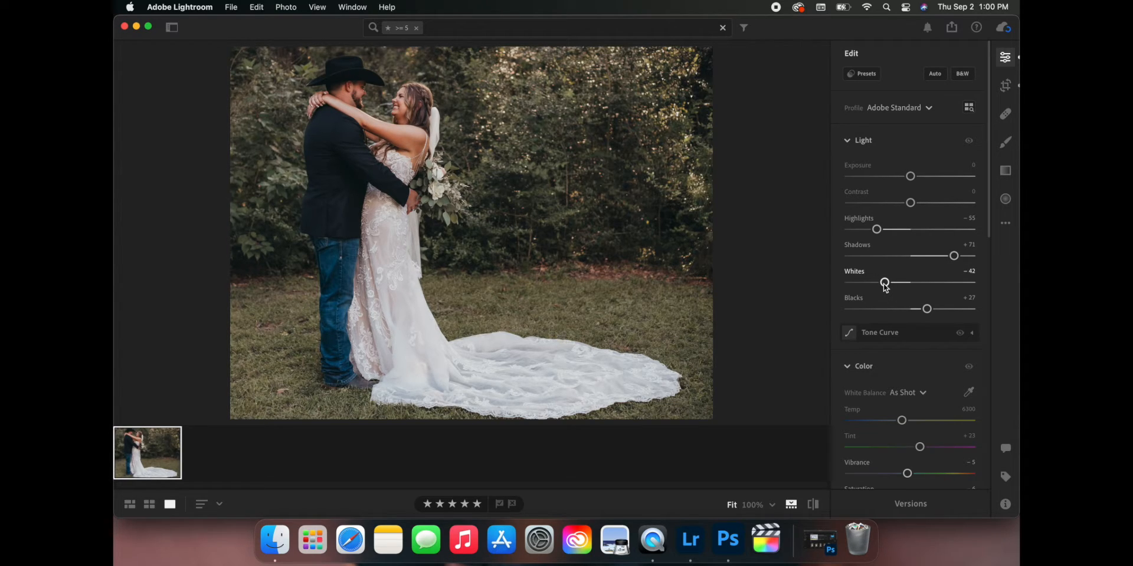
pyautogui.moveTo(884, 284)
pyautogui.mouseDown()
pyautogui.moveTo(862, 283)
pyautogui.moveTo(890, 284)
pyautogui.moveTo(872, 282)
pyautogui.mouseUp()
pyautogui.scroll(-2, 938, 248)
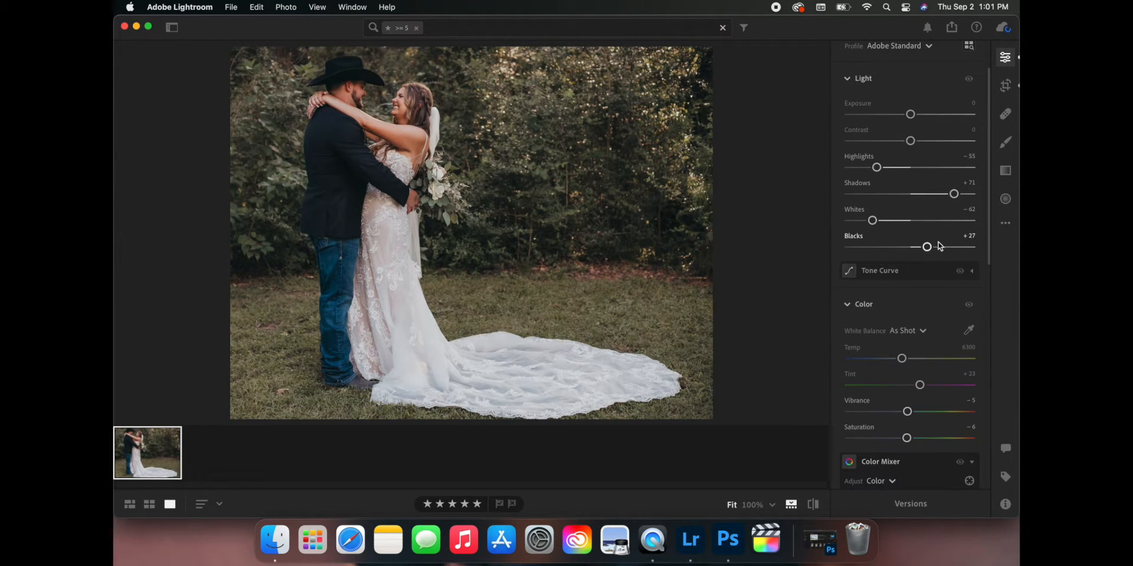
pyautogui.moveTo(928, 249); pyautogui.dragTo(939, 250)
# Warm the white balance to a Temp of 6359 and check the couple's skin tones up close
pyautogui.scroll(-5, 938, 249)
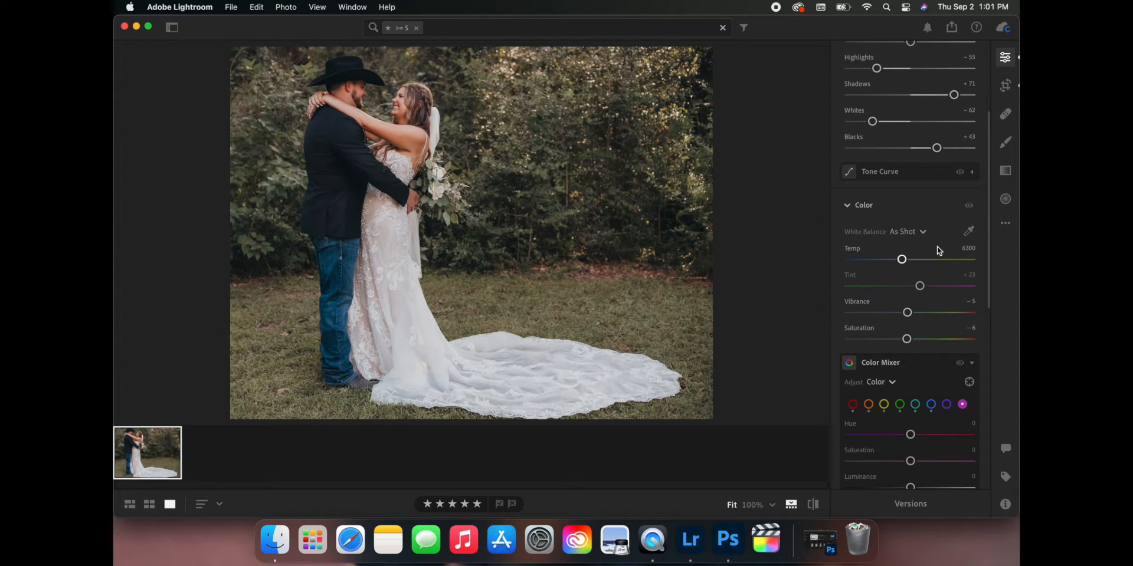
pyautogui.click(902, 260)
pyautogui.moveTo(903, 262); pyautogui.dragTo(904, 259)
pyautogui.click(382, 105)
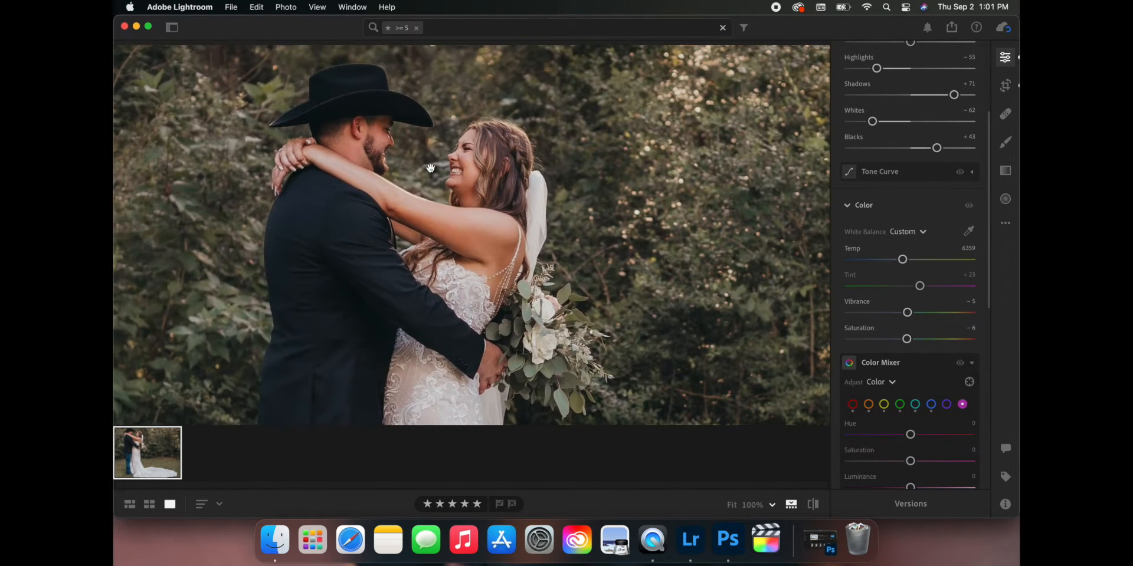
pyautogui.click(674, 271)
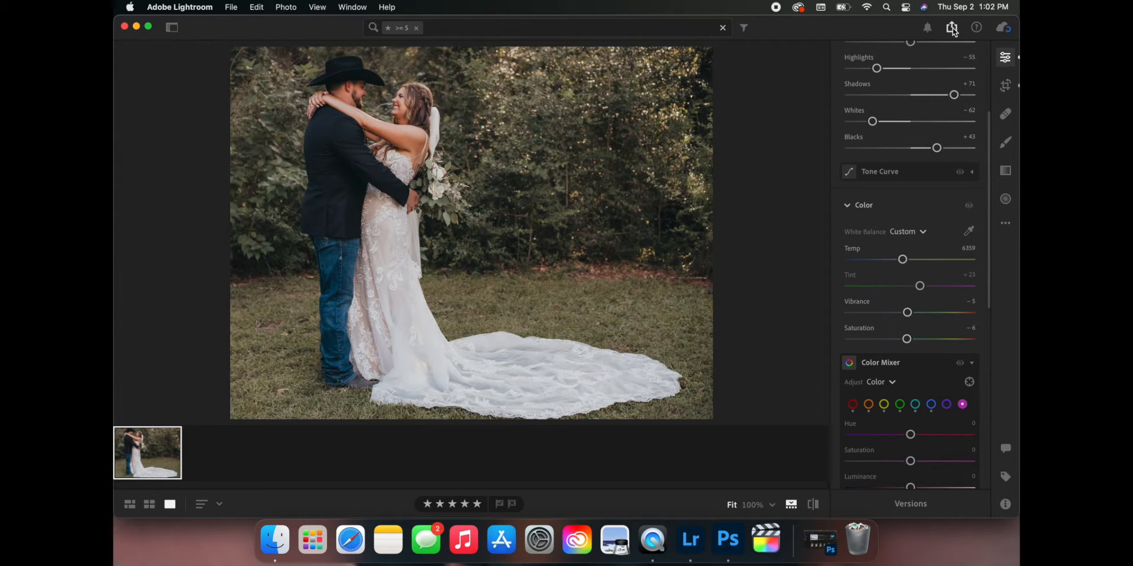
# Open the edited photo in Photoshop and examine the bride's arm and the couple's faces for blemishes
pyautogui.rightClick(165, 449)
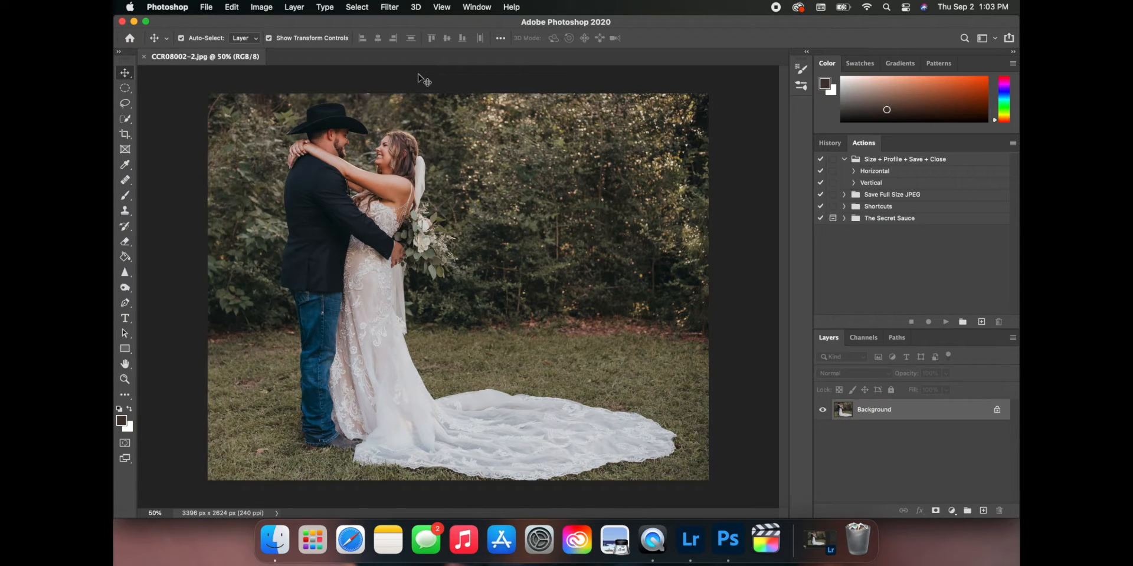
pyautogui.scroll(10, 366, 153)
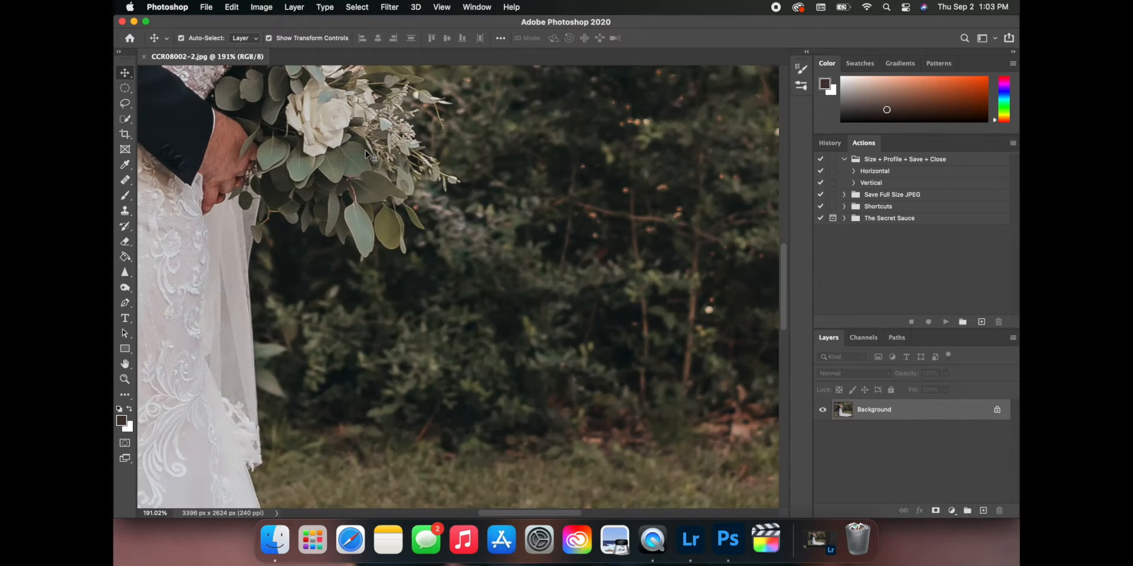
pyautogui.scroll(6, 366, 153)
pyautogui.hscroll(-6, 366, 154)
pyautogui.scroll(5, 365, 154)
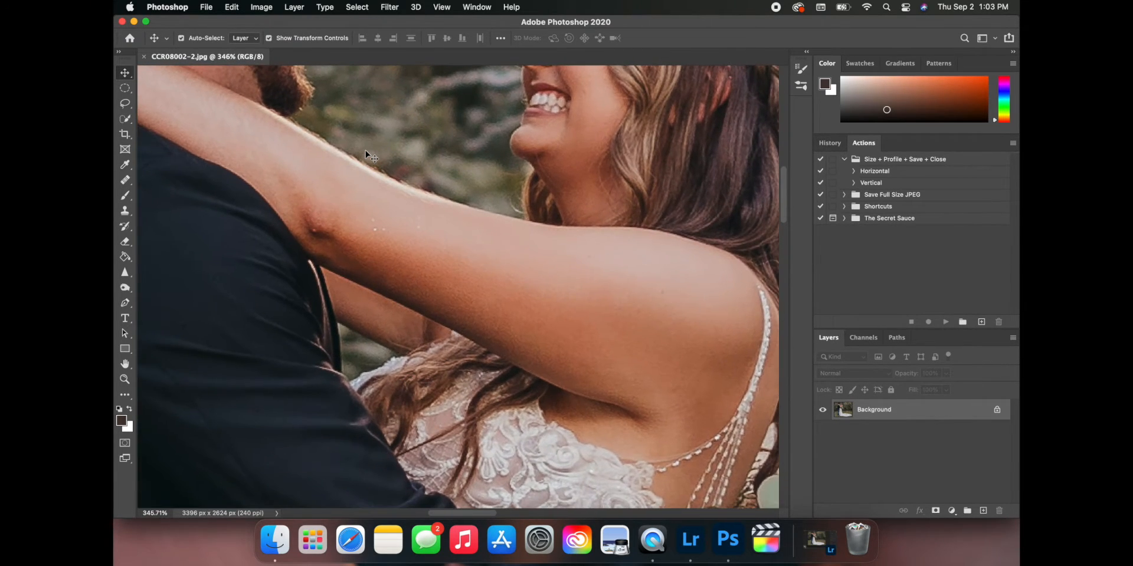
pyautogui.scroll(3, 366, 154)
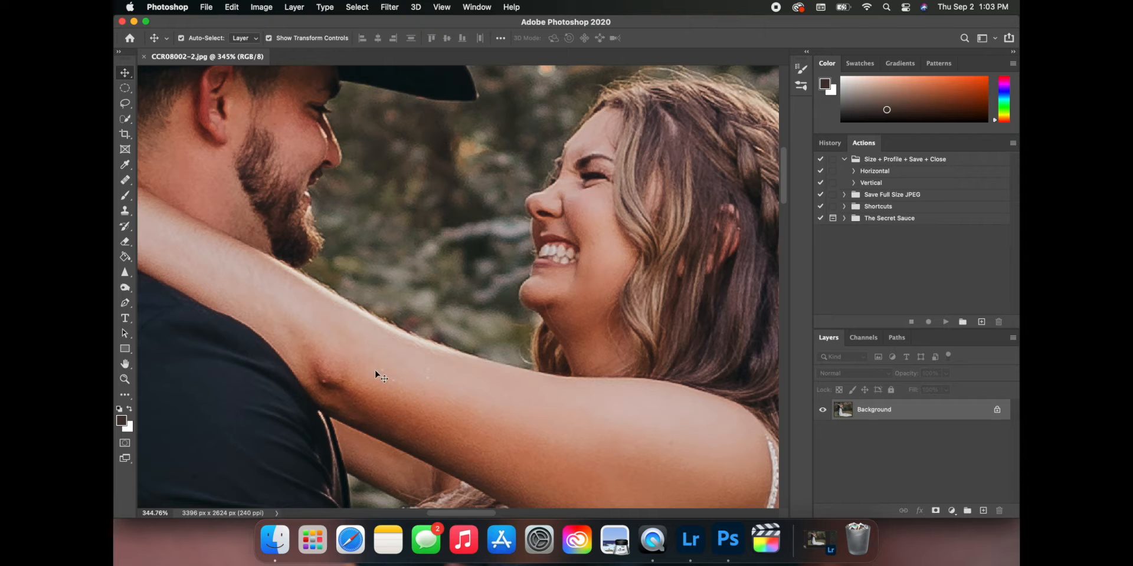
pyautogui.scroll(-20, 433, 372)
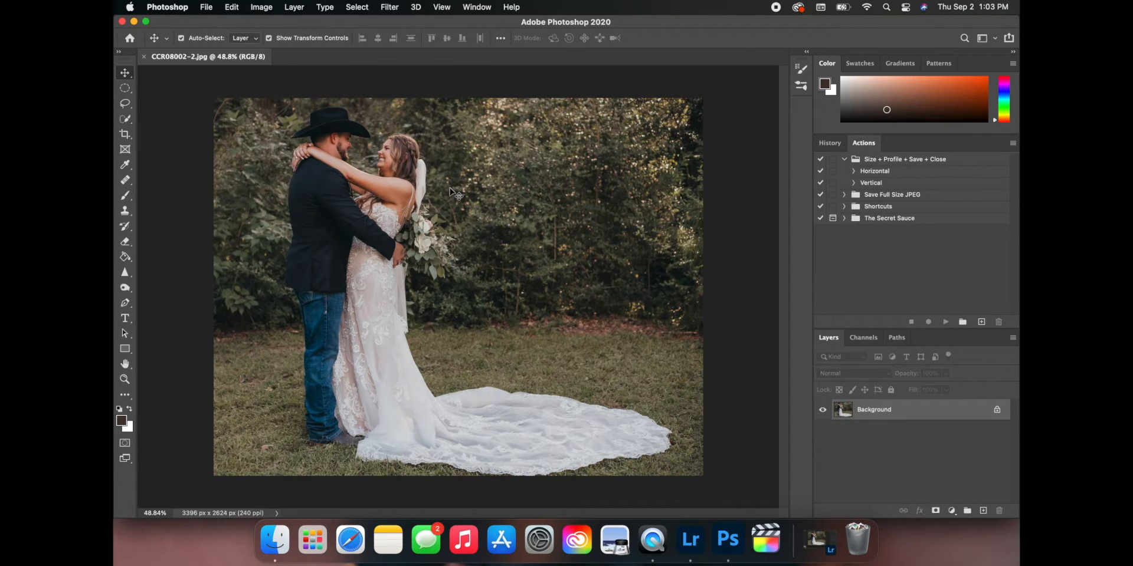
# Remove the small light specks on the bride's arm with the Healing Brush at size 10
pyautogui.click(125, 180)
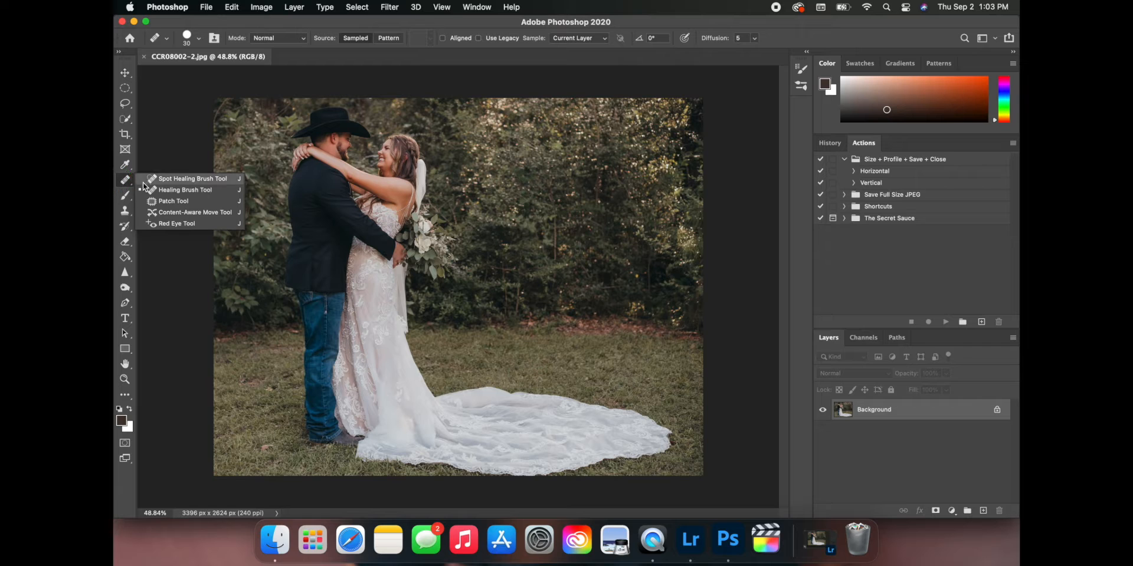
pyautogui.click(144, 189)
pyautogui.scroll(5, 408, 153)
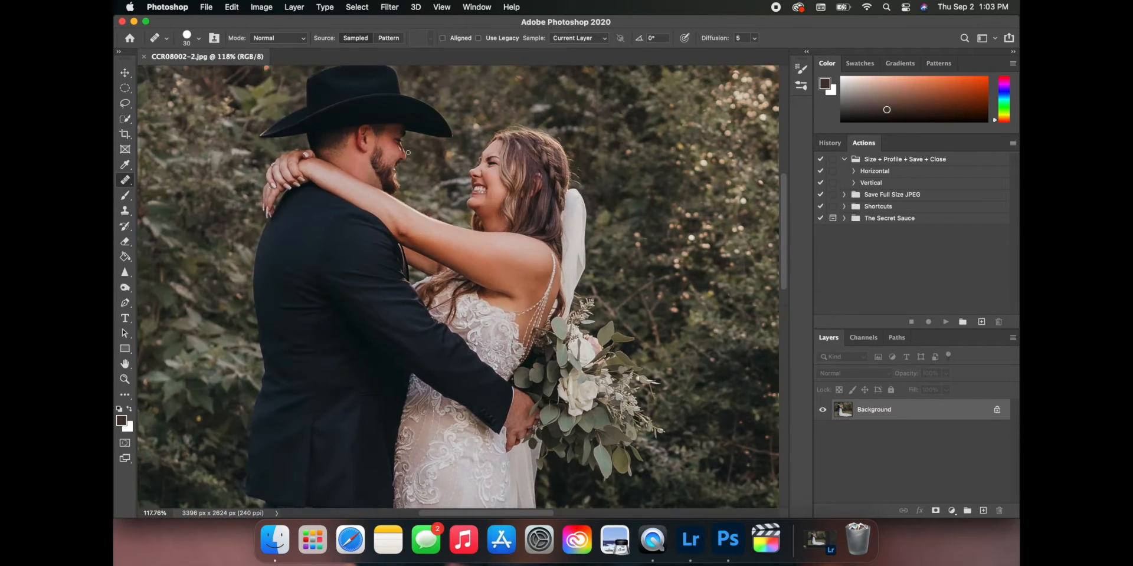
pyautogui.scroll(-3, 408, 153)
pyautogui.scroll(6, 408, 152)
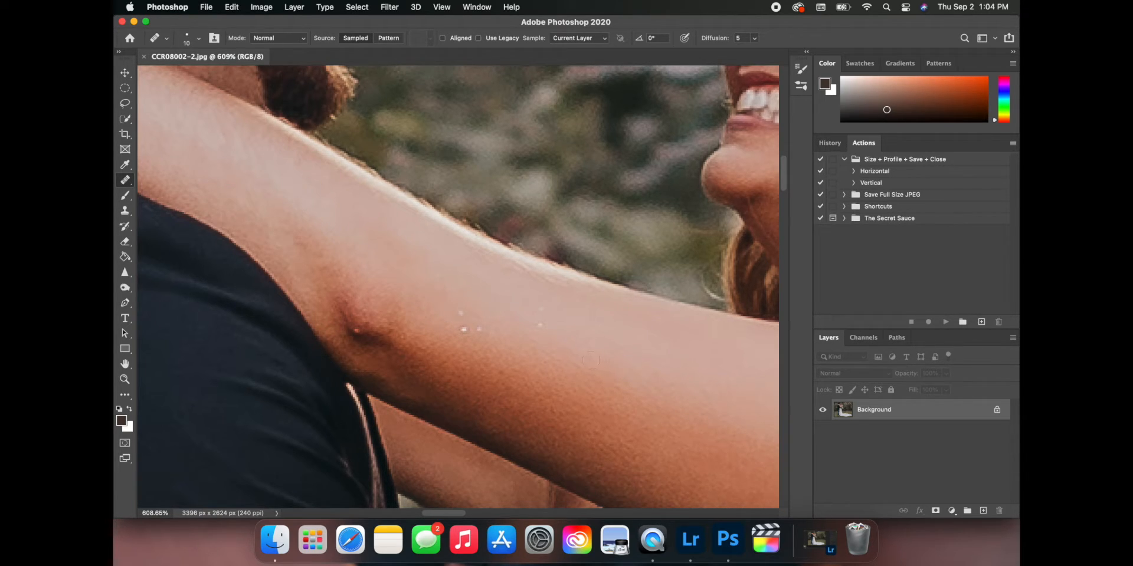
pyautogui.click(590, 359)
pyautogui.scroll(-10, 686, 356)
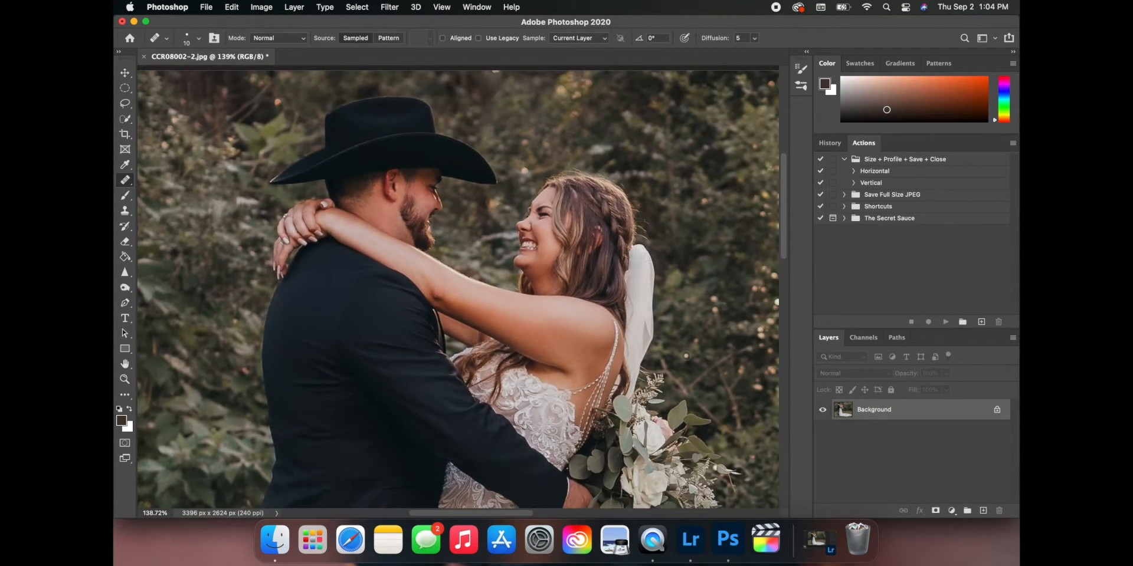
# Retouch the blemishes on the bride's cheek with the Spot Healing Brush in Content-Aware mode
pyautogui.scroll(8, 685, 356)
pyautogui.hscroll(5, 685, 356)
pyautogui.scroll(3, 686, 356)
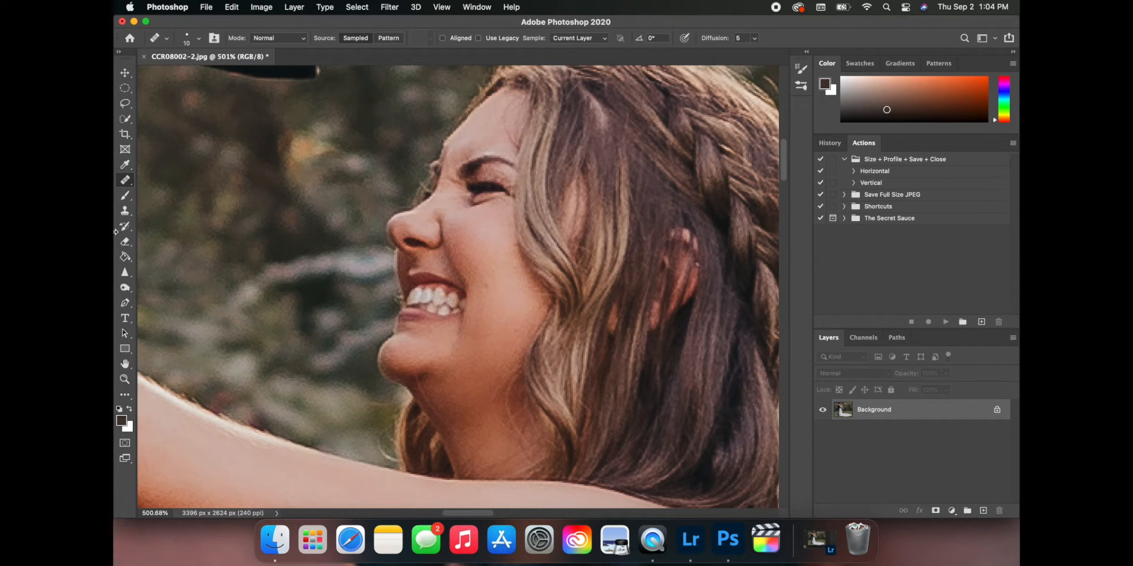
pyautogui.moveTo(124, 184); pyautogui.dragTo(144, 179)
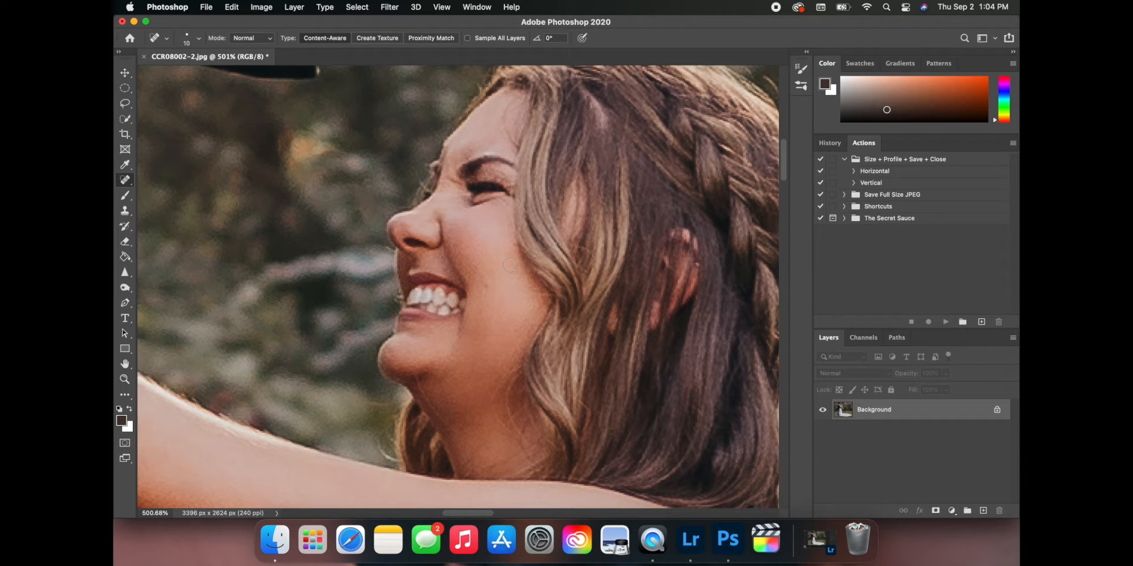
pyautogui.click(487, 279)
pyautogui.moveTo(504, 264); pyautogui.dragTo(500, 282)
pyautogui.scroll(-5, 594, 289)
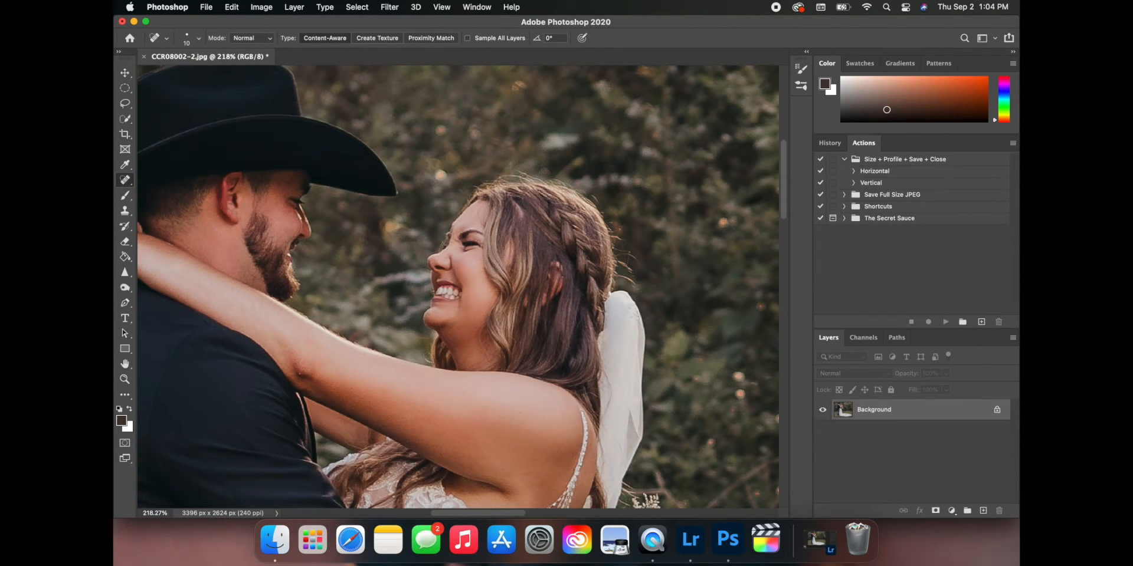
pyautogui.scroll(-6, 611, 284)
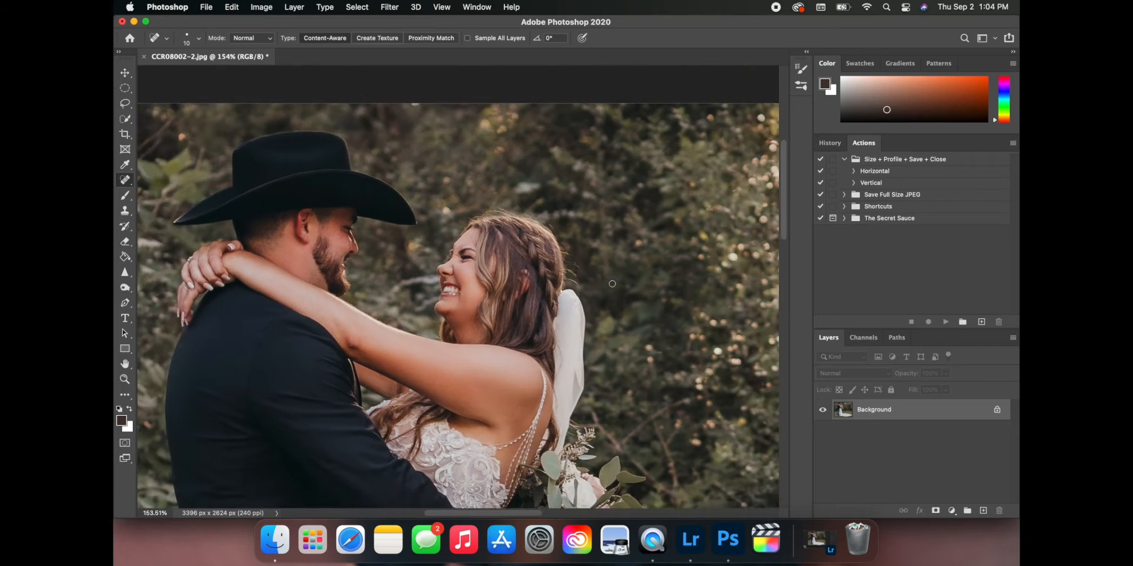
pyautogui.scroll(-1, 612, 283)
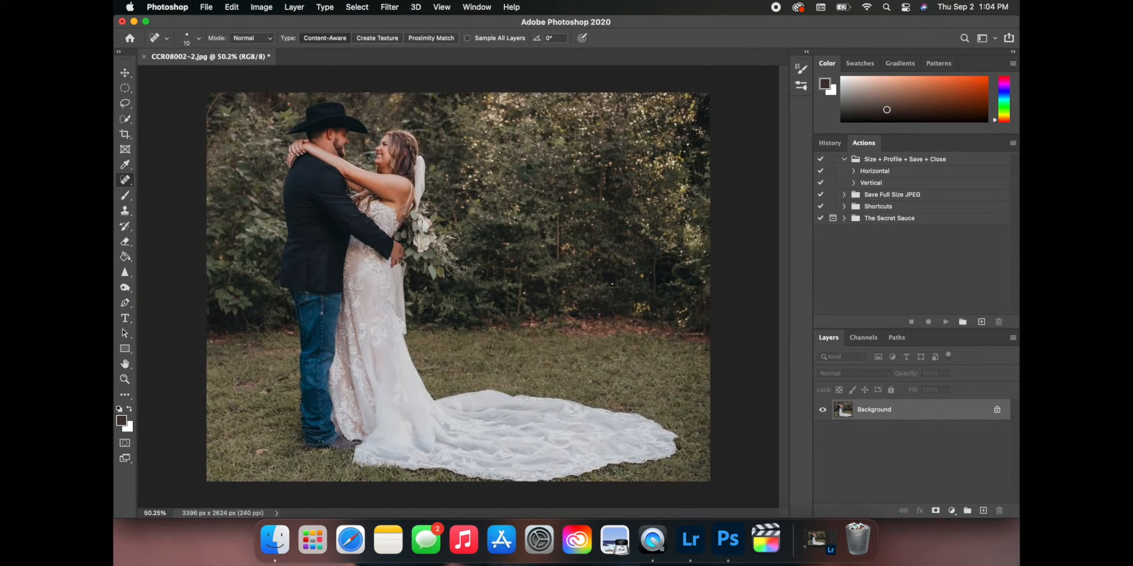
# Select the couple automatically as the subject and switch to the Quick Selection tool
pyautogui.click(357, 7)
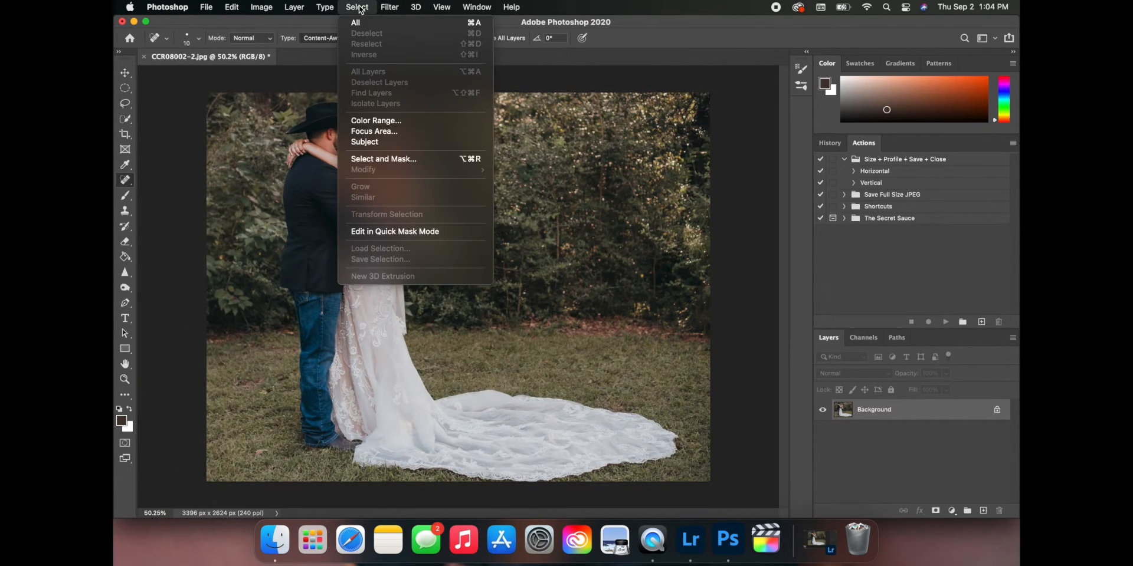
pyautogui.click(368, 142)
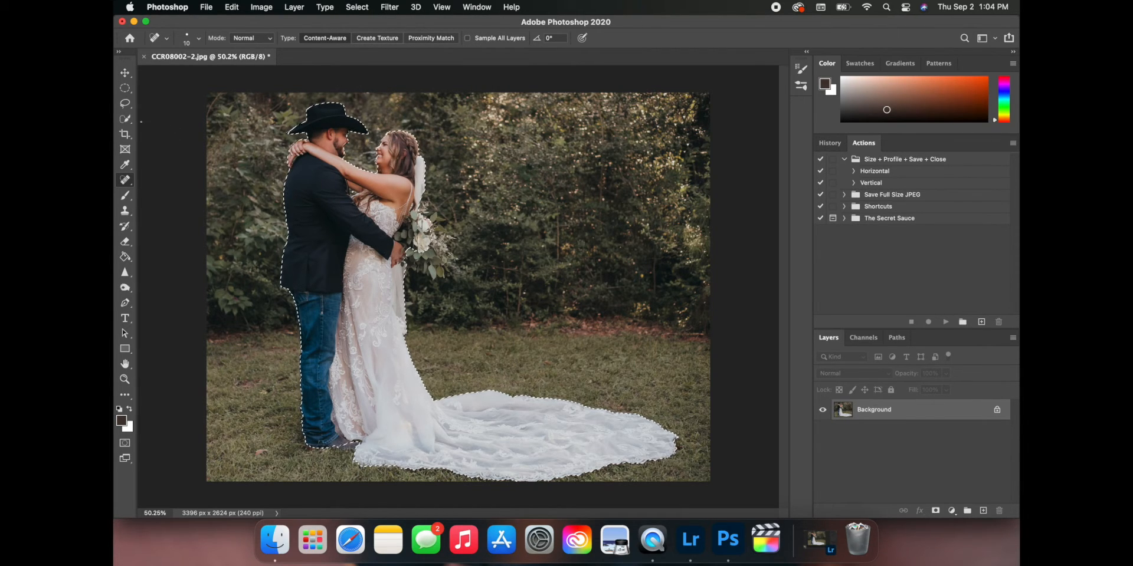
pyautogui.click(125, 119)
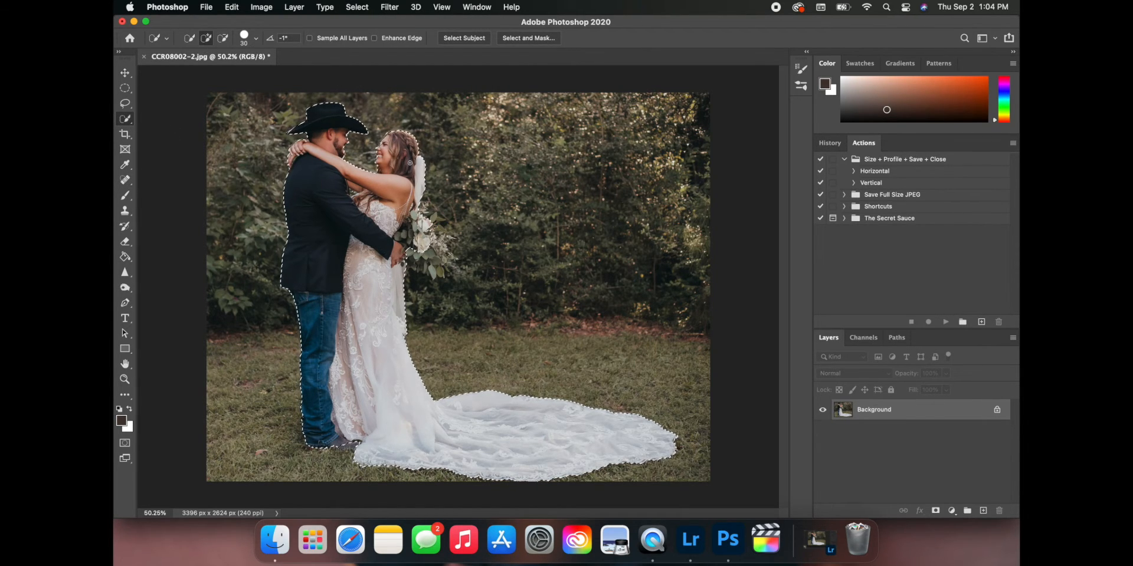
# Add the bride's bouquet, including its leaves and lower stems, to the selection with Quick Selection
pyautogui.scroll(10, 458, 286)
pyautogui.scroll(10, 409, 163)
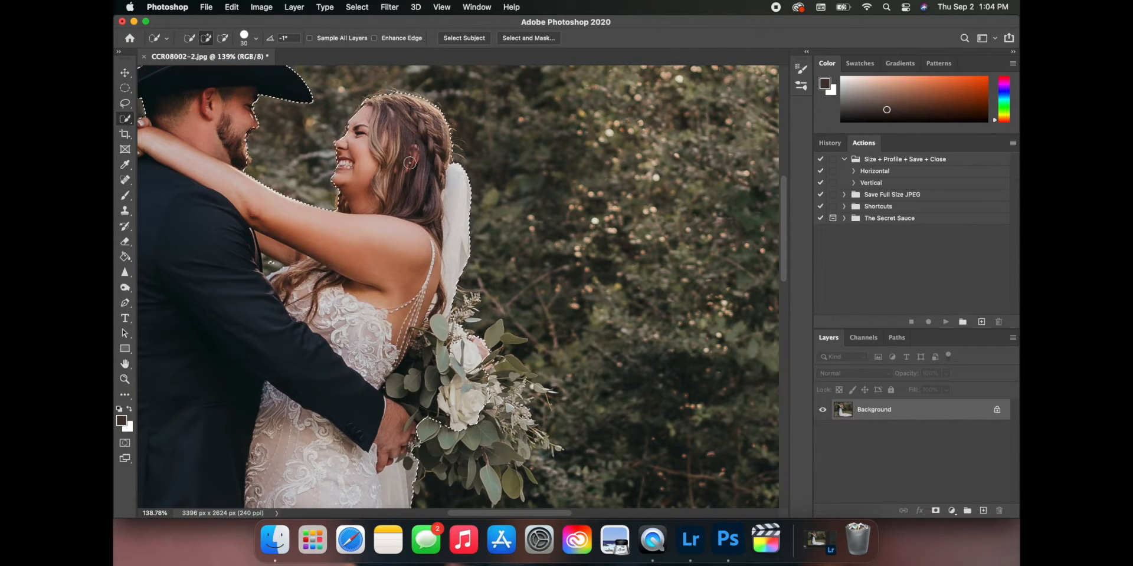
pyautogui.press('super+d')
pyautogui.scroll(-3, 409, 162)
pyautogui.scroll(-7, 409, 163)
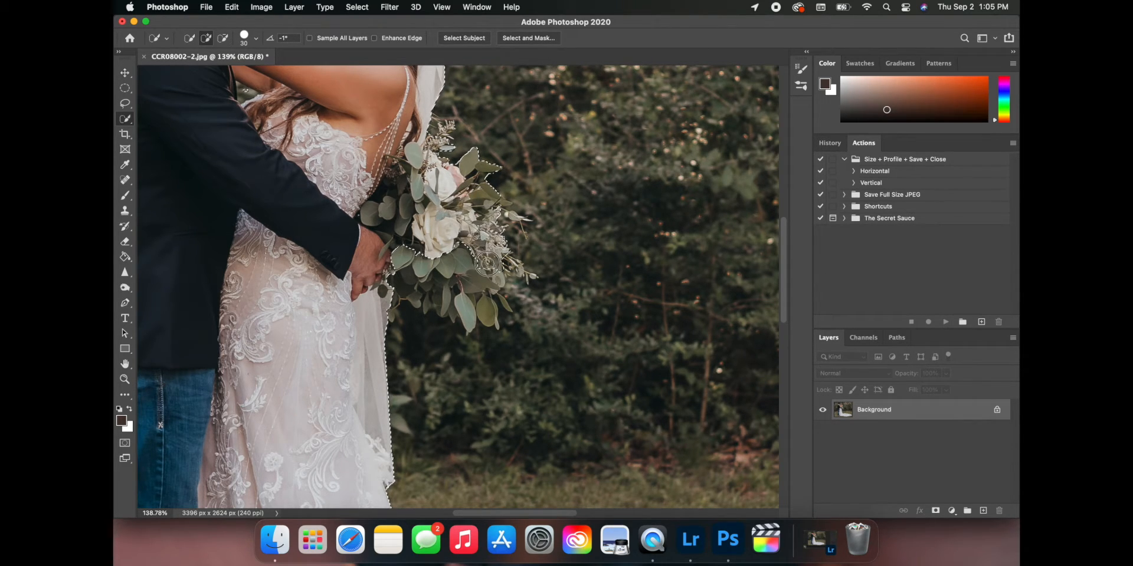
pyautogui.moveTo(487, 264)
pyautogui.mouseDown()
pyautogui.moveTo(481, 303)
pyautogui.moveTo(423, 259)
pyautogui.moveTo(387, 262)
pyautogui.moveTo(430, 268)
pyautogui.moveTo(407, 247)
pyautogui.moveTo(384, 266)
pyautogui.moveTo(386, 308)
pyautogui.mouseUp()
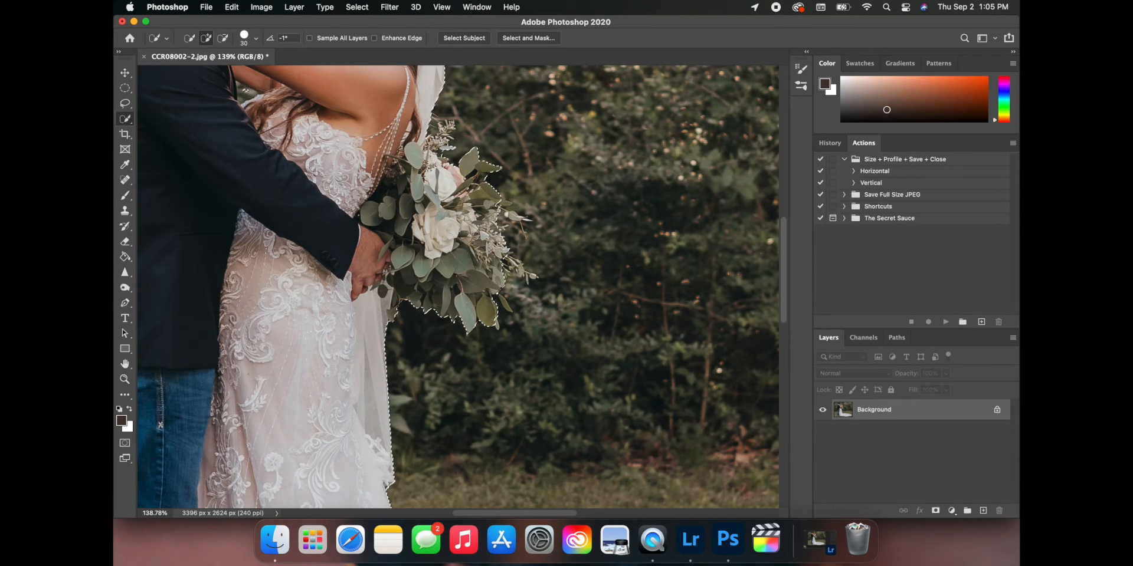
# Add the groom's boots beside the dress hem to the selection
pyautogui.scroll(-2, 449, 286)
pyautogui.scroll(-5, 449, 286)
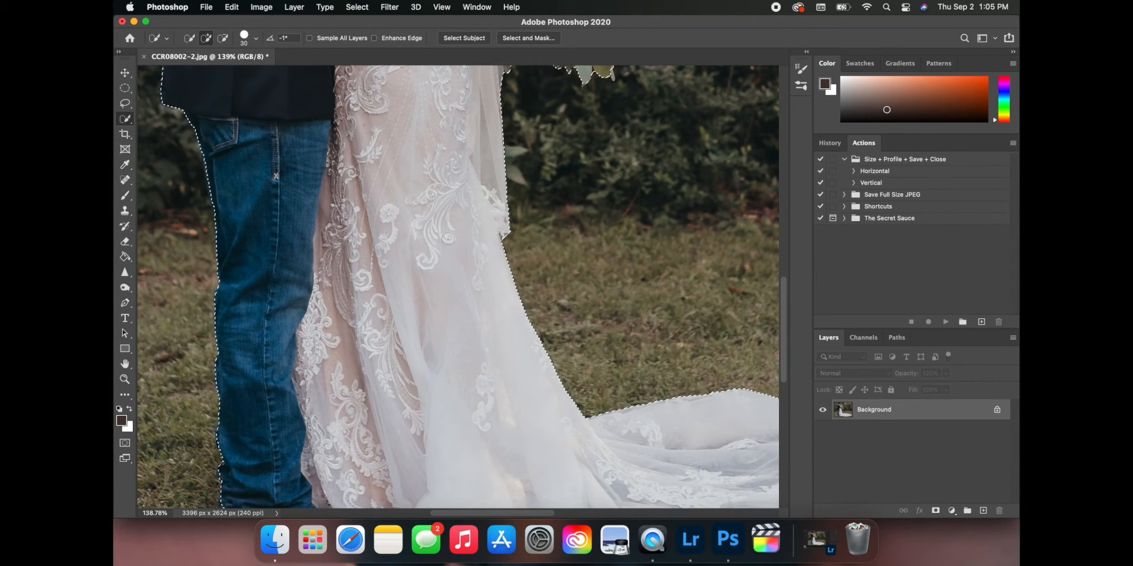
pyautogui.scroll(-2, 448, 238)
pyautogui.hscroll(2, 448, 238)
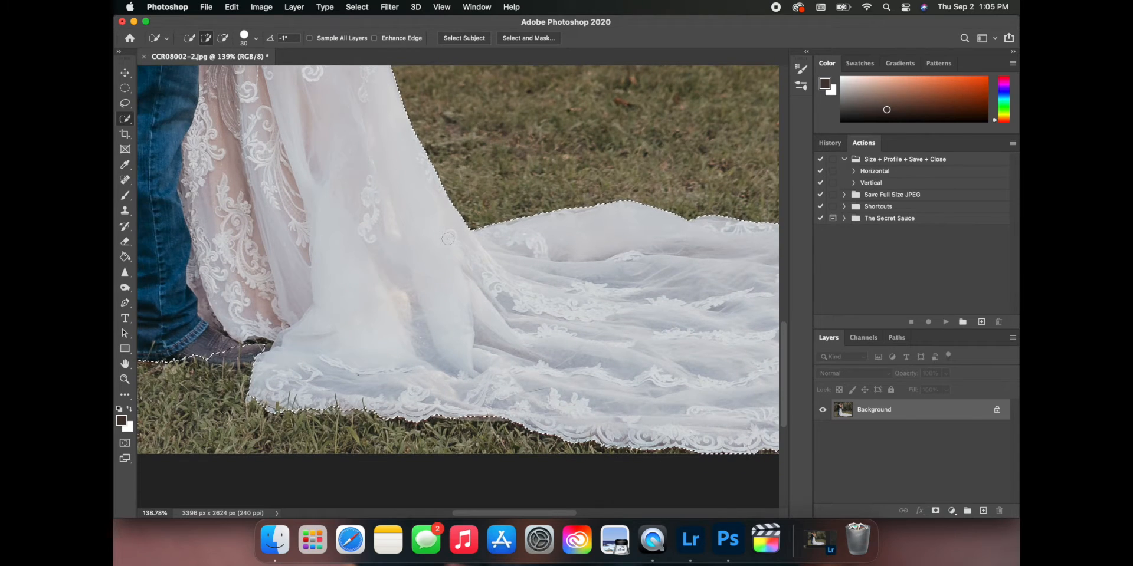
pyautogui.click(196, 352)
pyautogui.moveTo(197, 352); pyautogui.dragTo(239, 353)
# Examine the selection around the dress train, the groom's jeans and the couple's upper bodies for wrongly selected areas
pyautogui.hscroll(5, 496, 367)
pyautogui.scroll(-1, 496, 367)
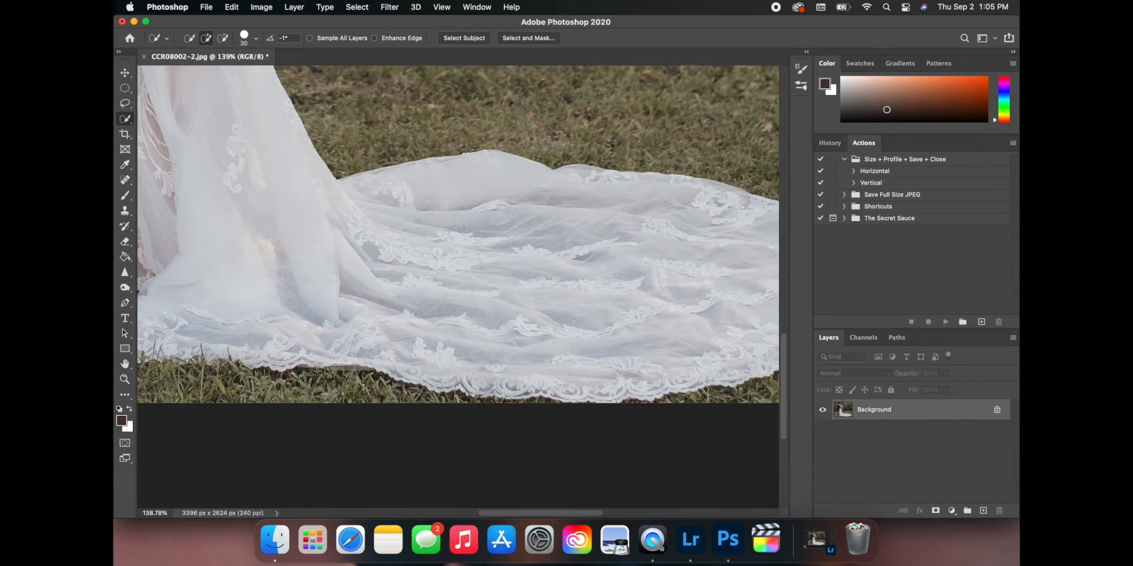
pyautogui.hscroll(-5, 496, 366)
pyautogui.scroll(1, 496, 366)
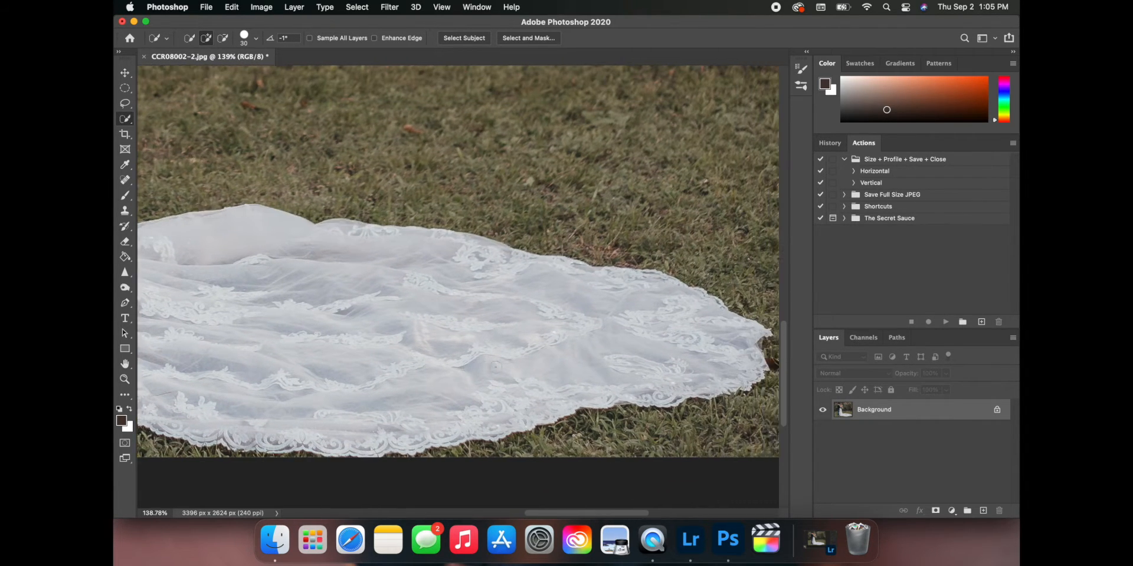
pyautogui.scroll(15, 495, 367)
pyautogui.hscroll(-4, 496, 367)
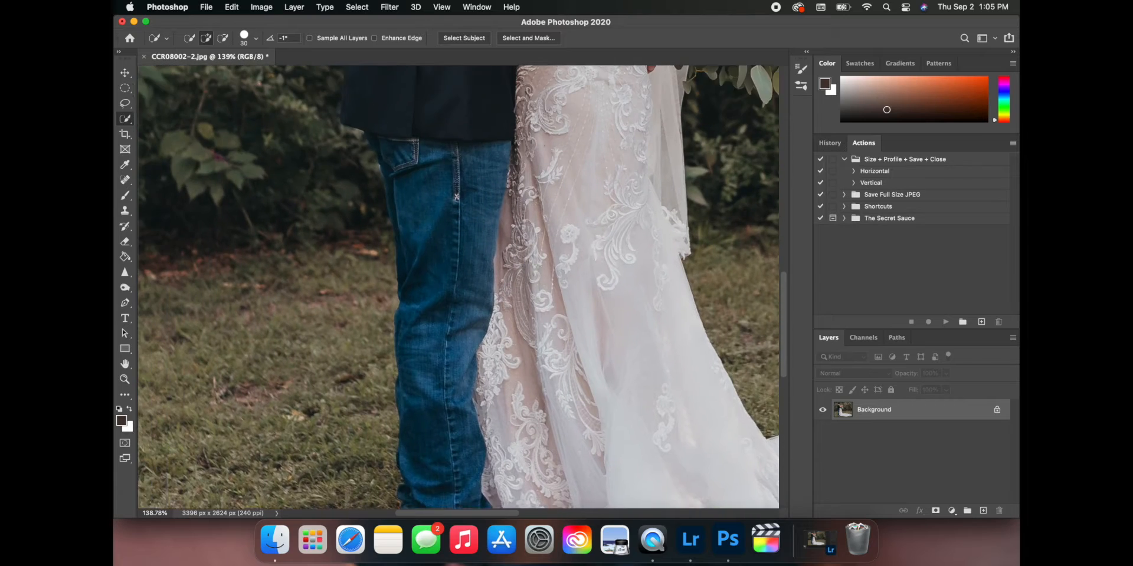
pyautogui.scroll(10, 496, 367)
pyautogui.hscroll(-2, 495, 367)
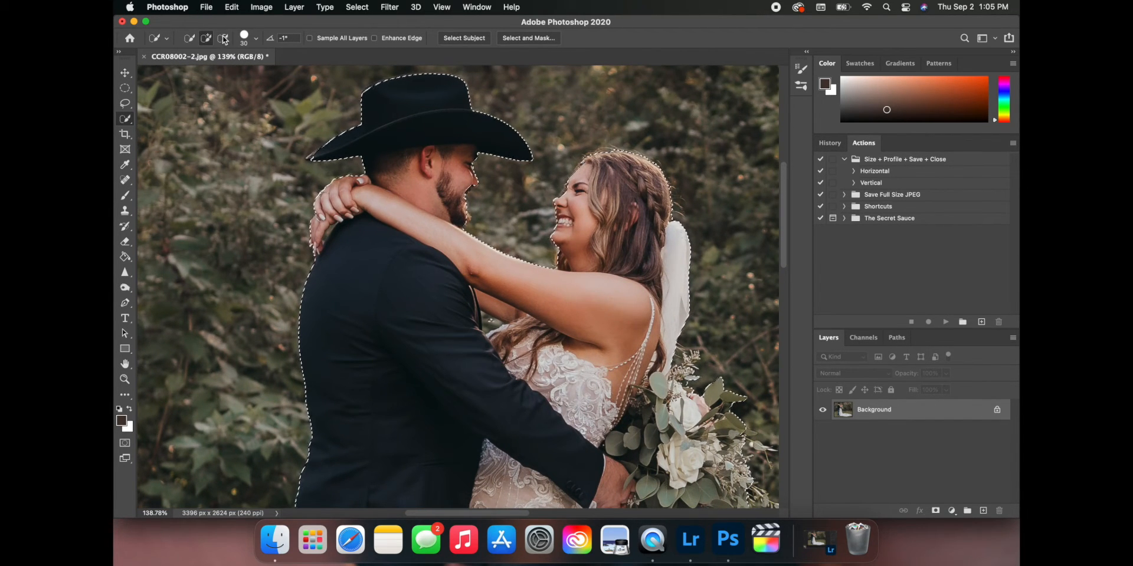
# Subtract the small green background gap between the groom's jacket and the bride's arm from the selection, using a size 10 brush
pyautogui.press('alt')
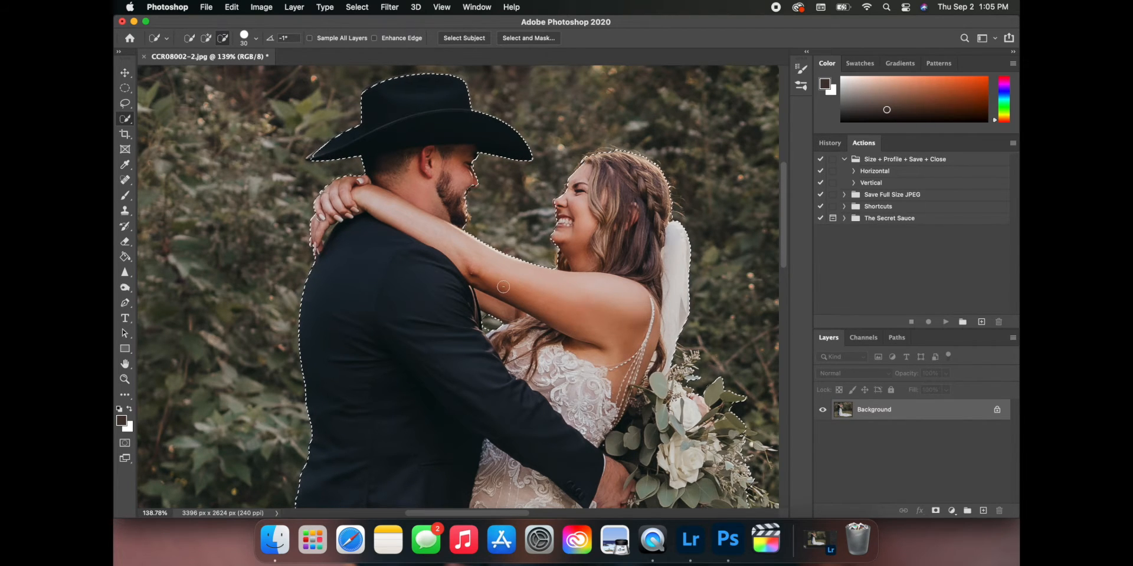
pyautogui.scroll(5, 489, 325)
pyautogui.scroll(4, 505, 285)
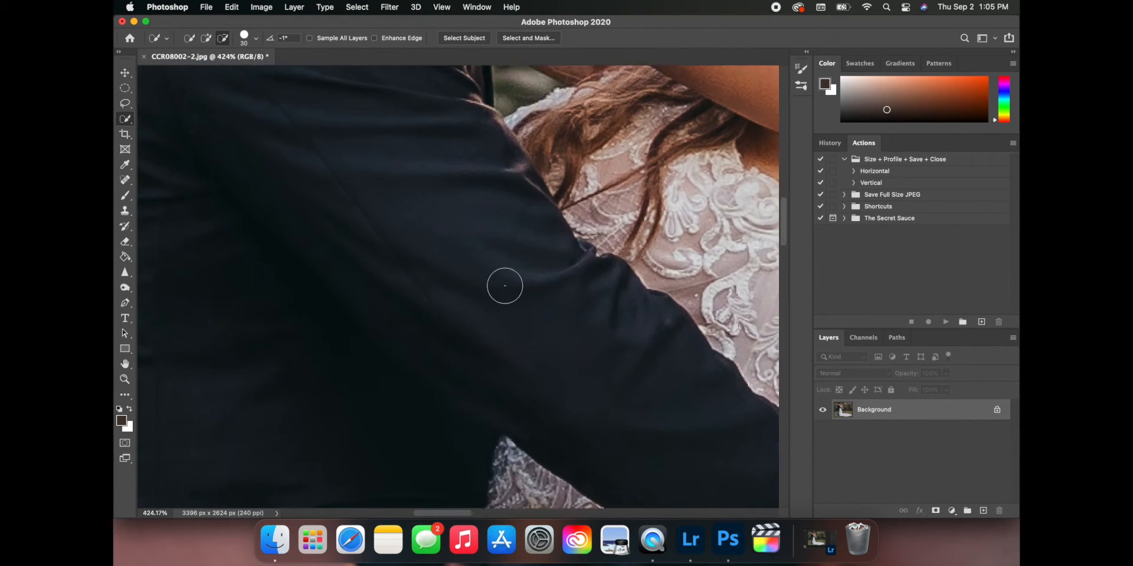
pyautogui.press('[')
pyautogui.press('[')
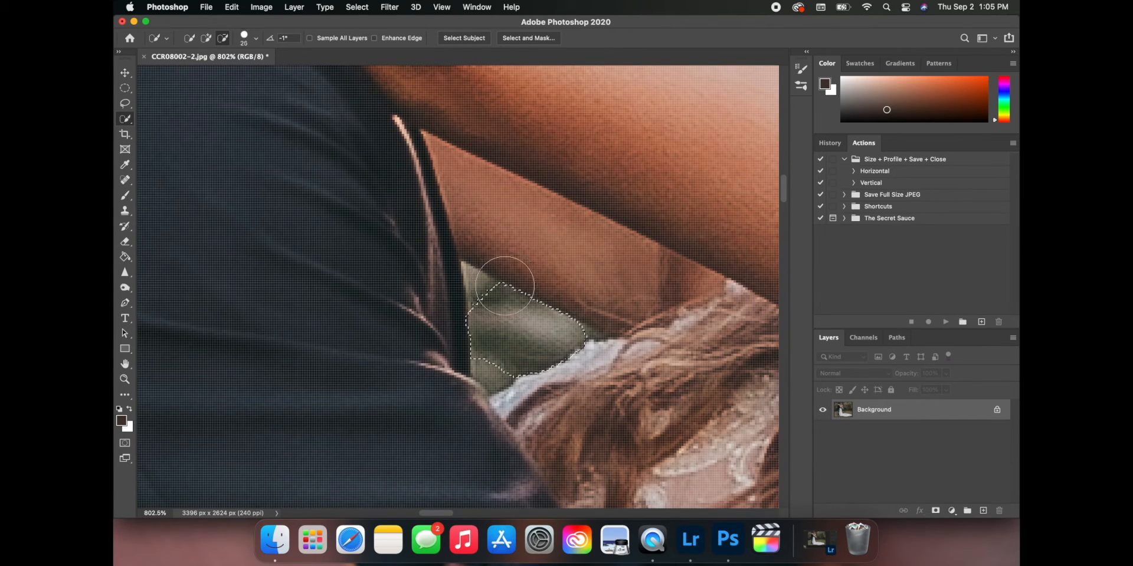
pyautogui.click(481, 289)
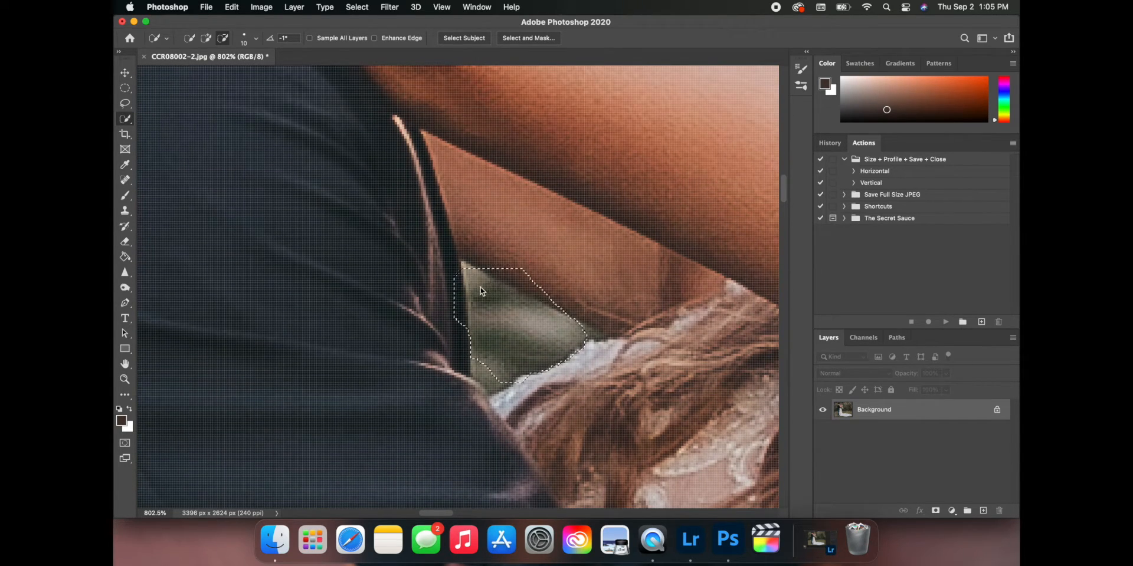
pyautogui.moveTo(491, 366); pyautogui.dragTo(508, 407)
# Add the strip of white dress fabric along the gap's lower edge back to the selection
pyautogui.click(205, 39)
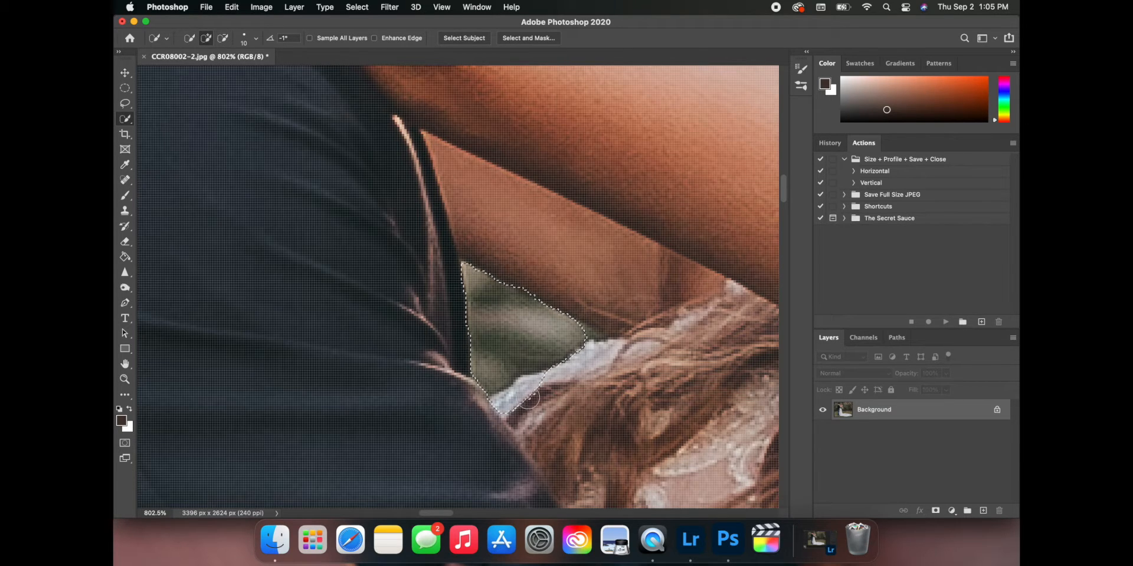
pyautogui.keyDown('alt'); pyautogui.moveTo(507, 406); pyautogui.dragTo(529, 390); pyautogui.keyUp('alt')
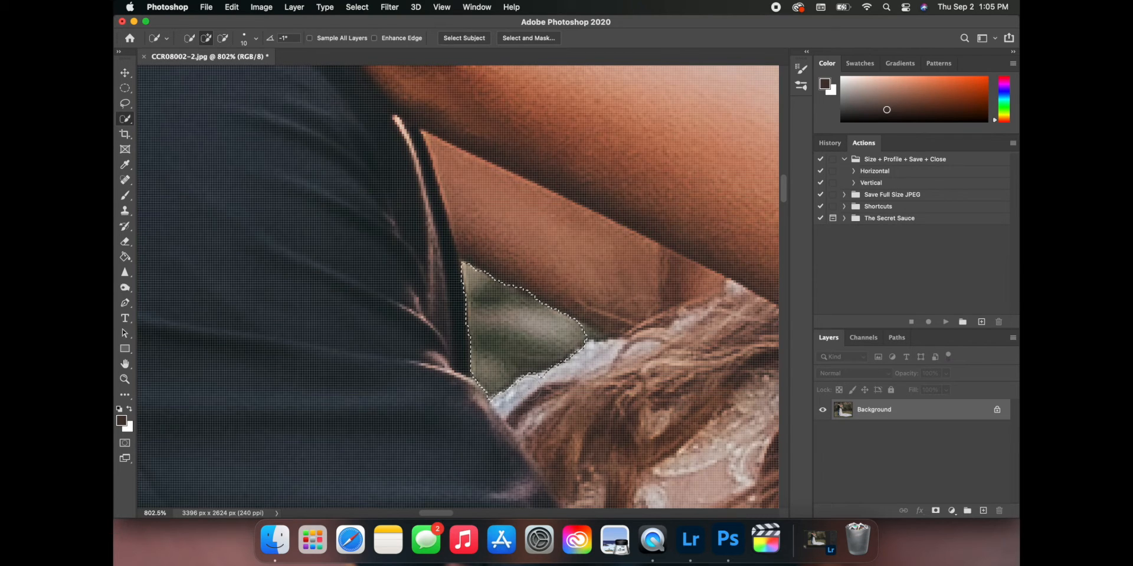
pyautogui.scroll(-3, 543, 384)
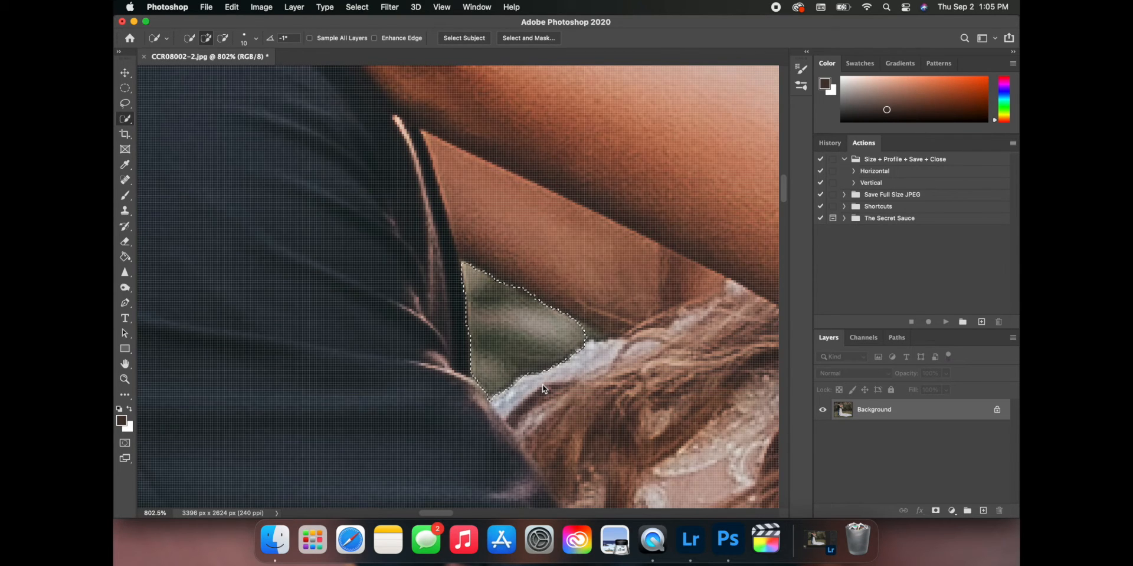
pyautogui.scroll(-4, 542, 384)
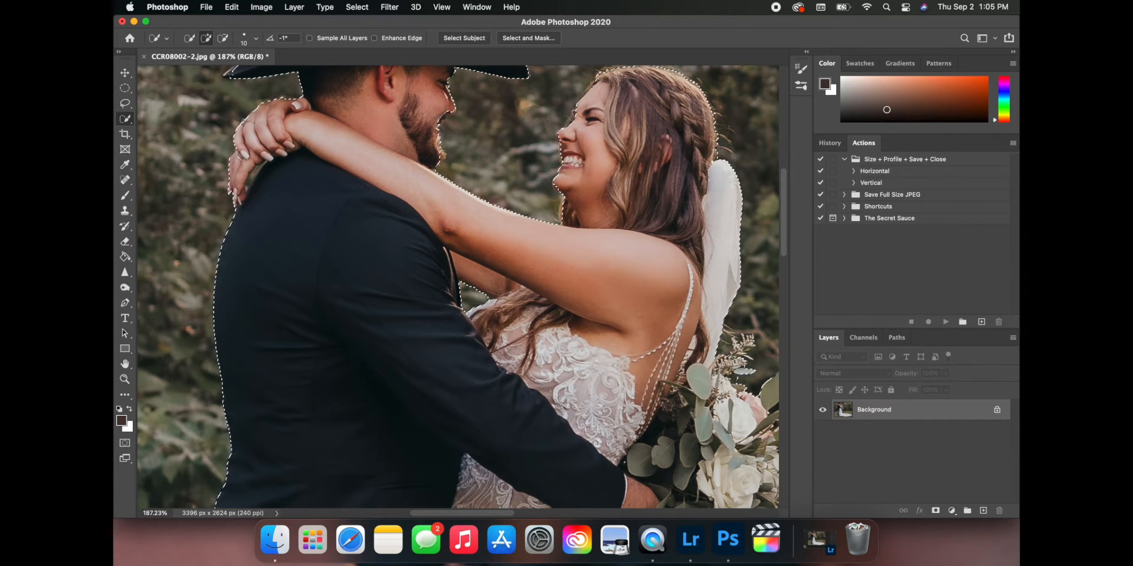
# Copy the selected couple onto a new layer
pyautogui.hscroll(3, 457, 287)
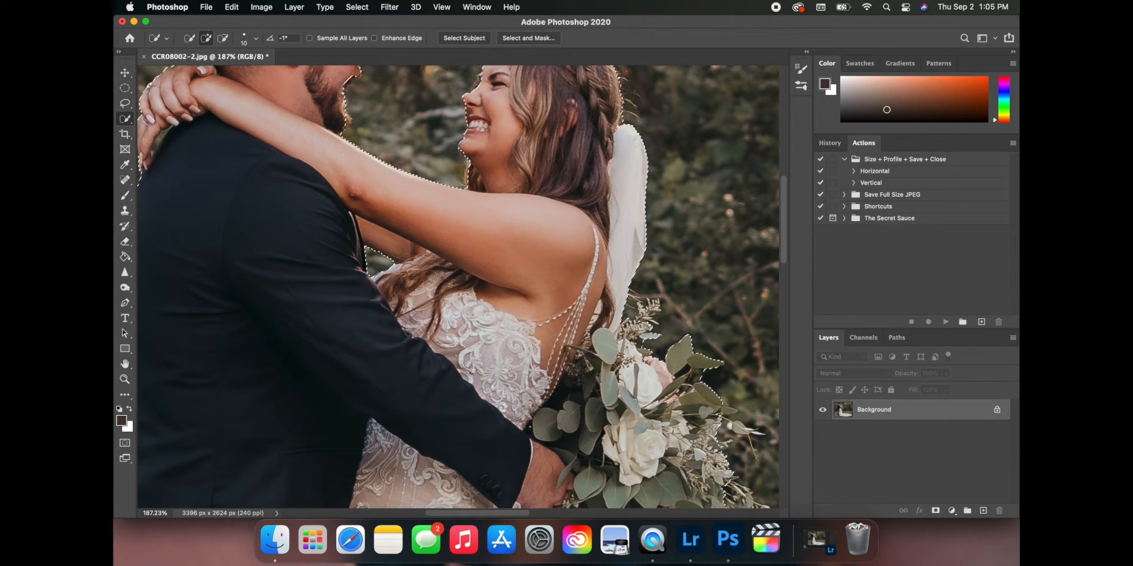
pyautogui.rightClick(532, 246)
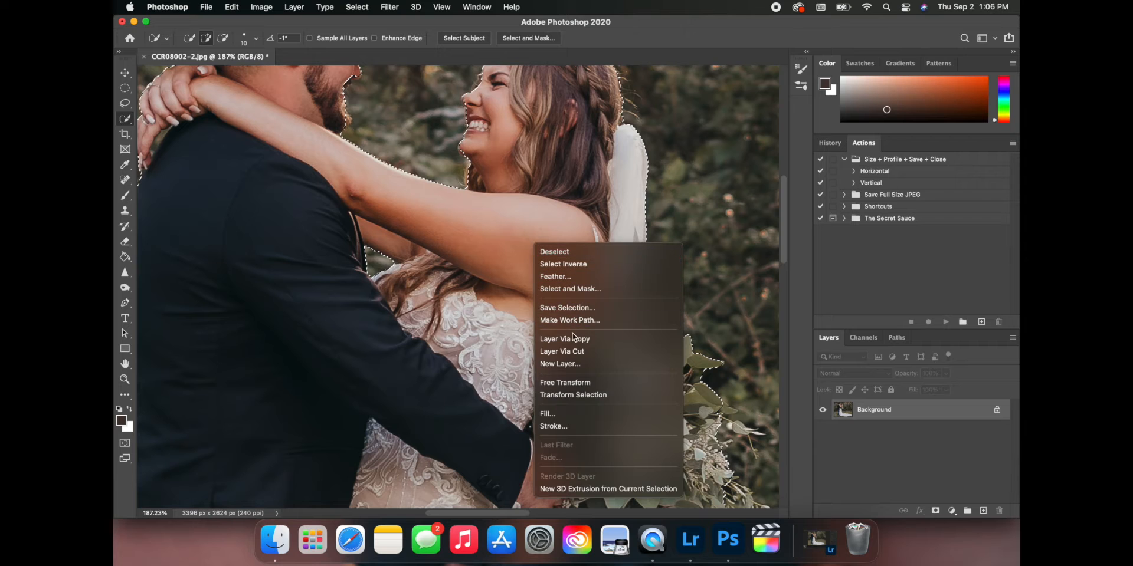
pyautogui.click(590, 336)
pyautogui.scroll(-10, 458, 286)
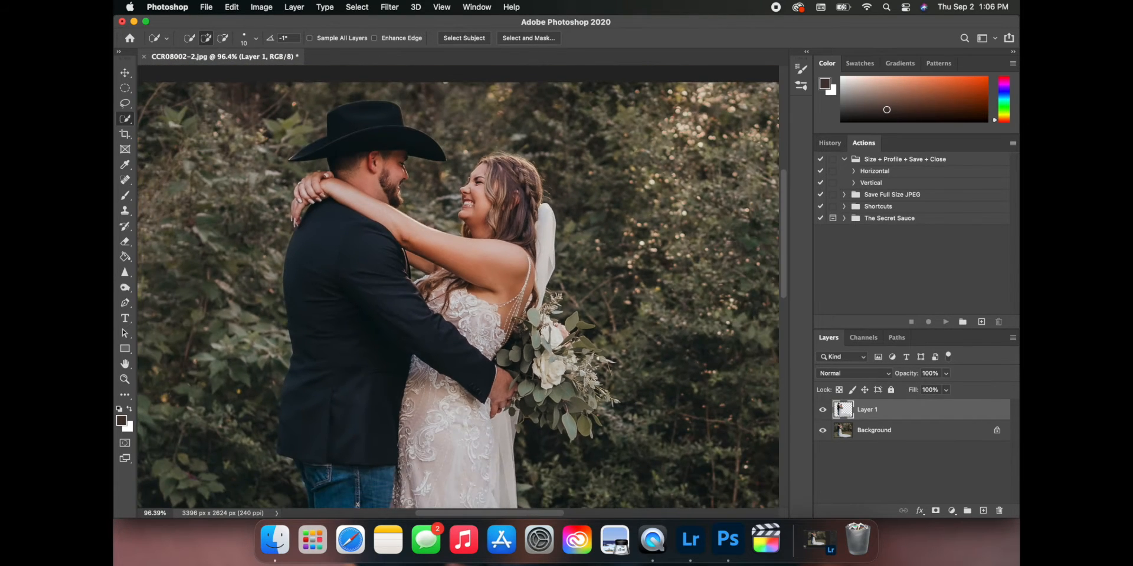
pyautogui.scroll(1, 458, 287)
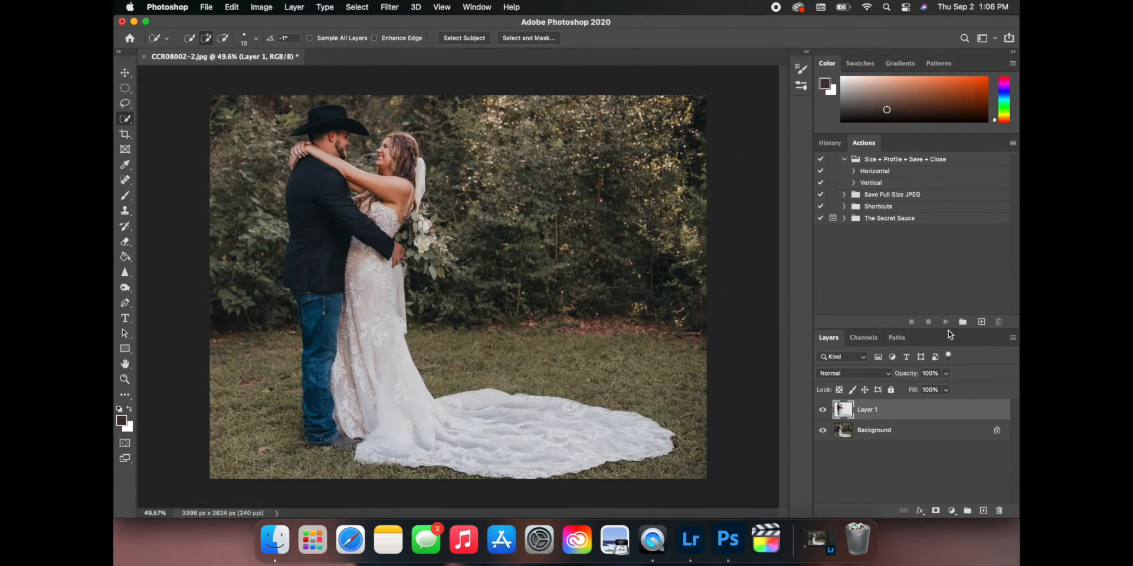
# Apply a slight Field Blur to the Background layer
pyautogui.click(905, 428)
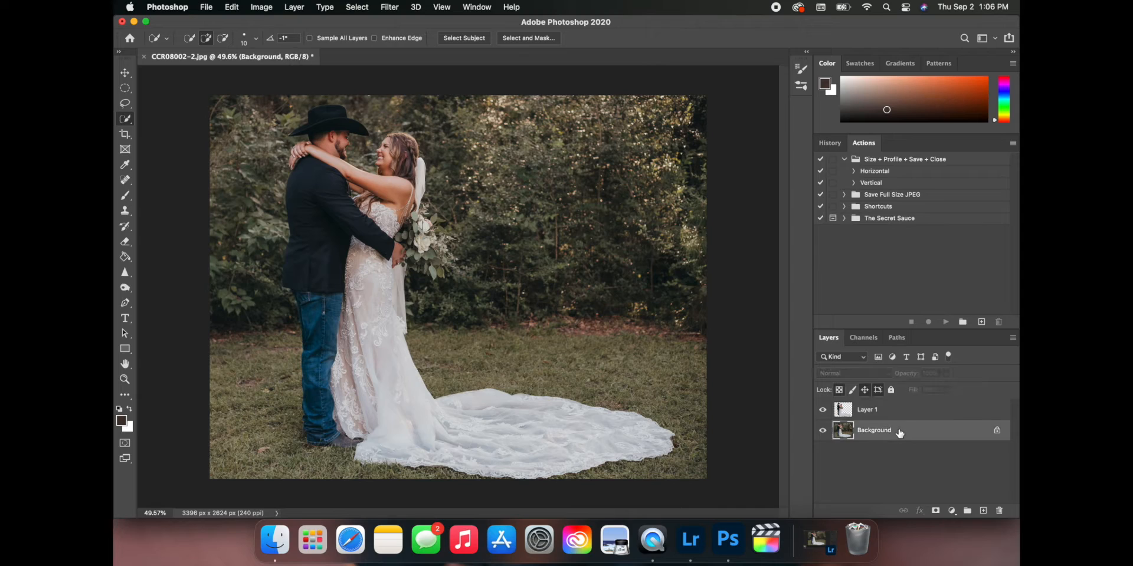
pyautogui.click(393, 12)
pyautogui.moveTo(407, 6)
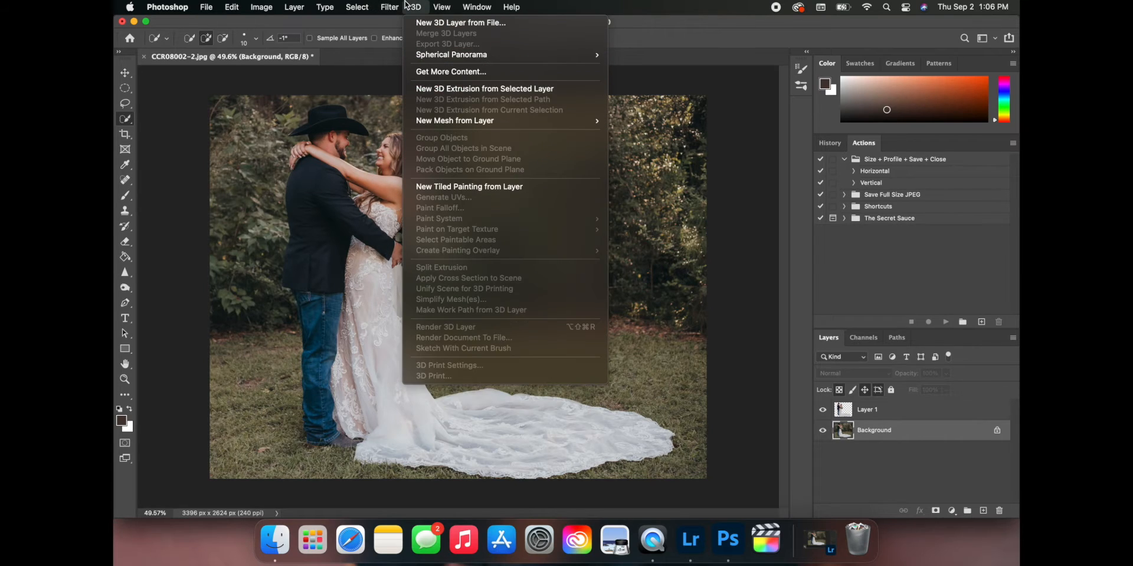
pyautogui.moveTo(411, 145)
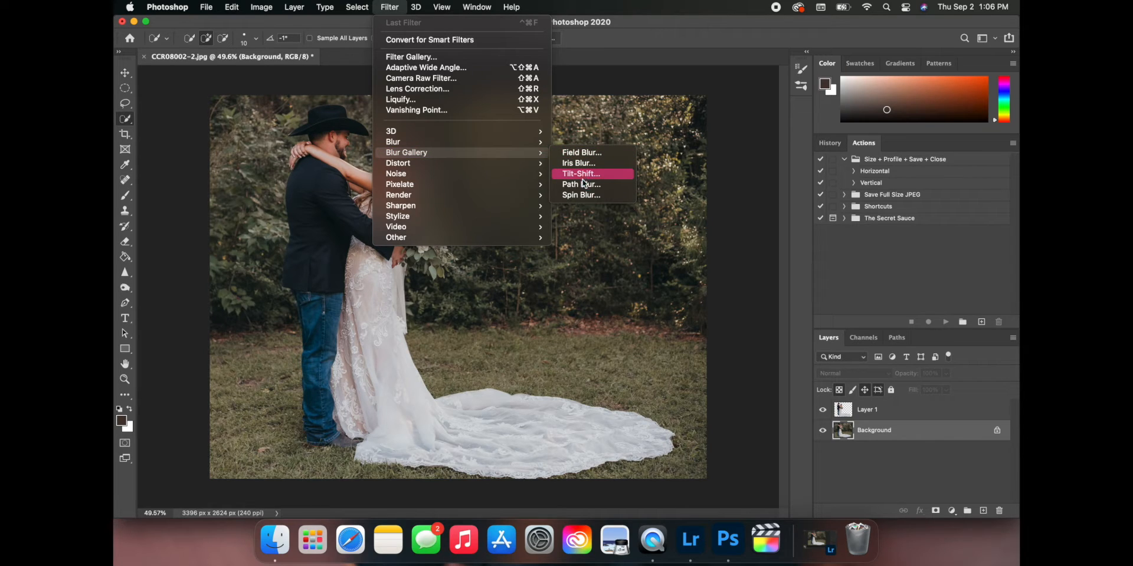
pyautogui.click(581, 152)
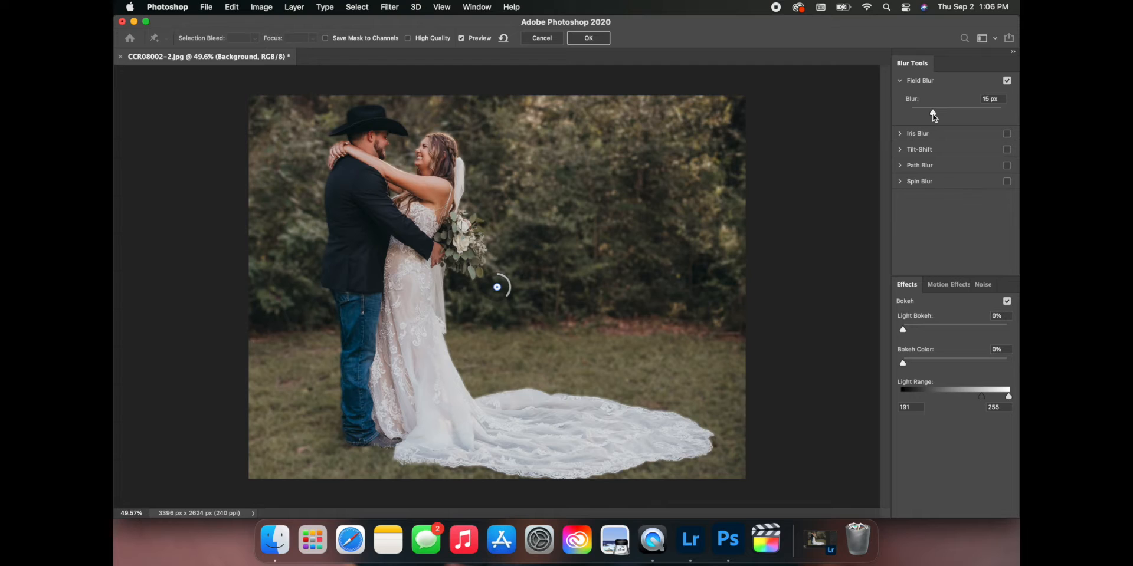
pyautogui.moveTo(933, 116); pyautogui.dragTo(907, 112)
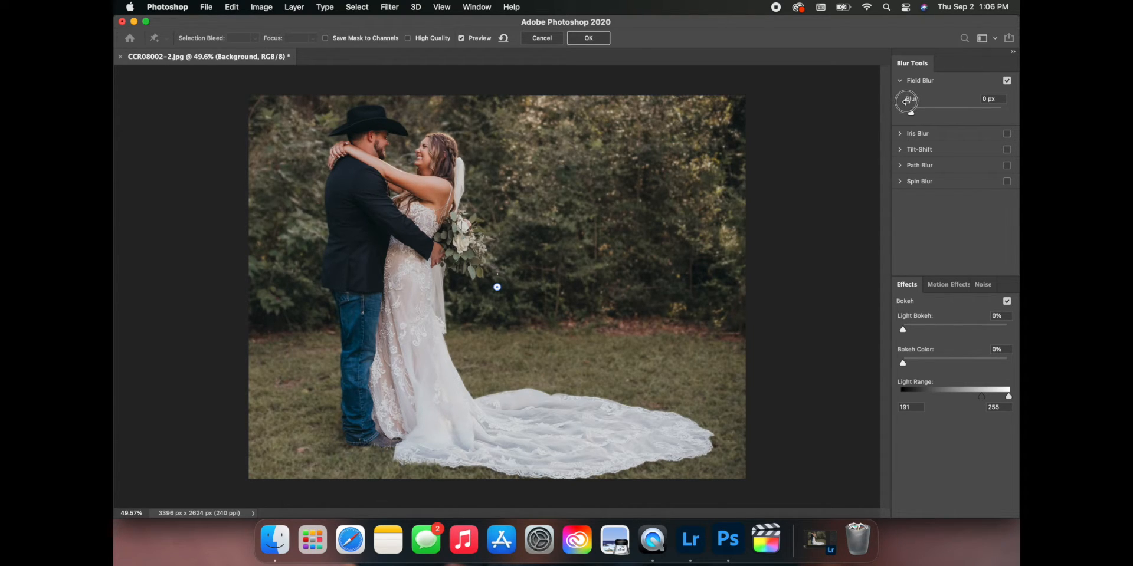
pyautogui.moveTo(906, 102)
pyautogui.mouseDown()
pyautogui.moveTo(927, 102)
pyautogui.moveTo(916, 101)
pyautogui.mouseUp()
pyautogui.click(581, 41)
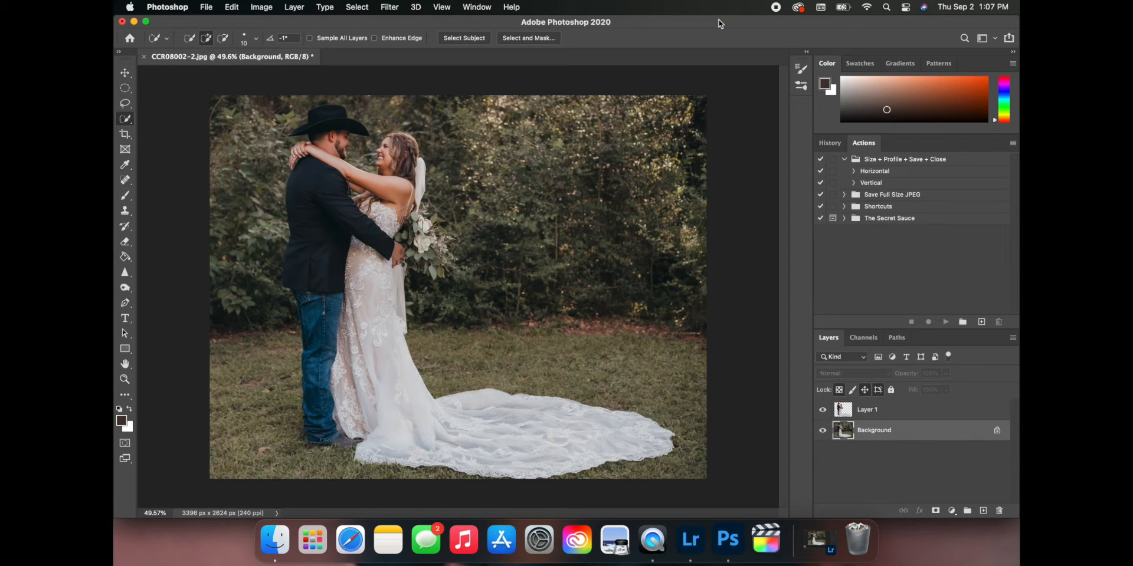
# Flip the placed 55 fave light overlay horizontally, enlarge it to 69.68%, and shift it up over the trees
pyautogui.rightClick(516, 267)
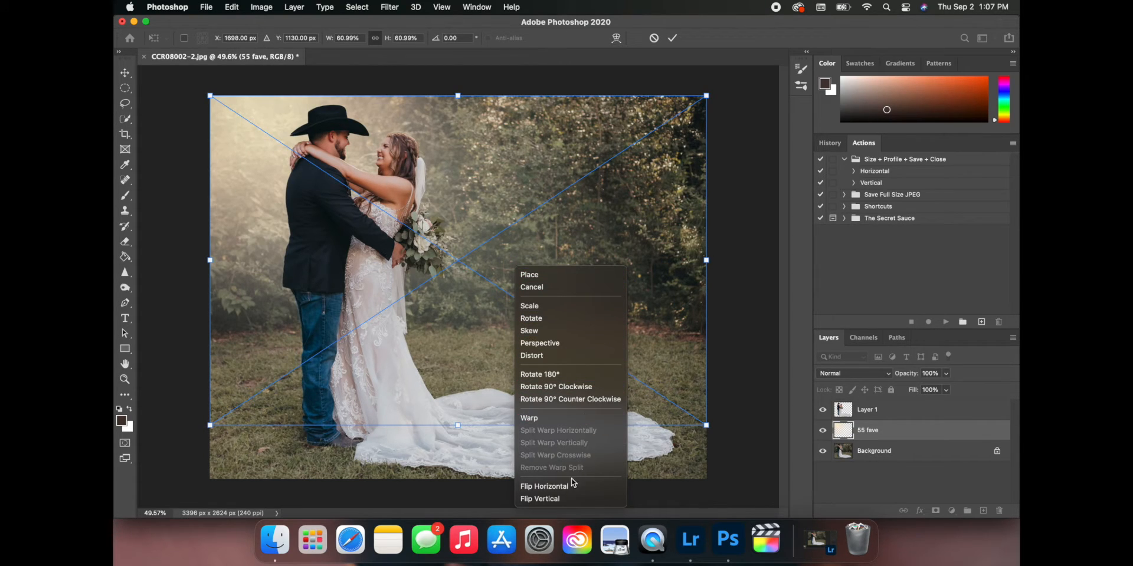
pyautogui.click(544, 486)
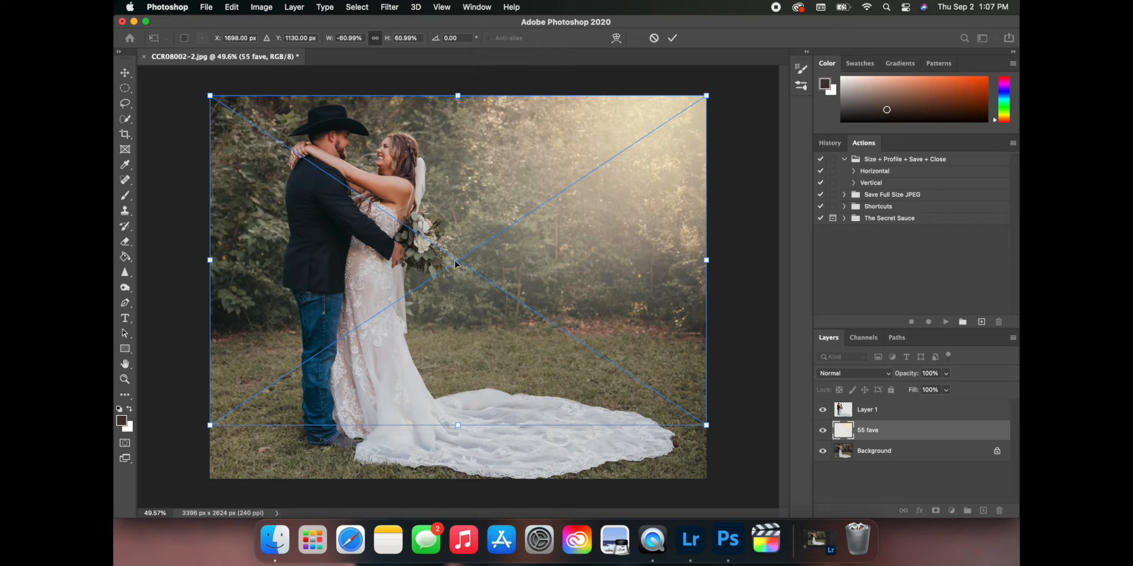
pyautogui.moveTo(454, 260); pyautogui.dragTo(454, 171)
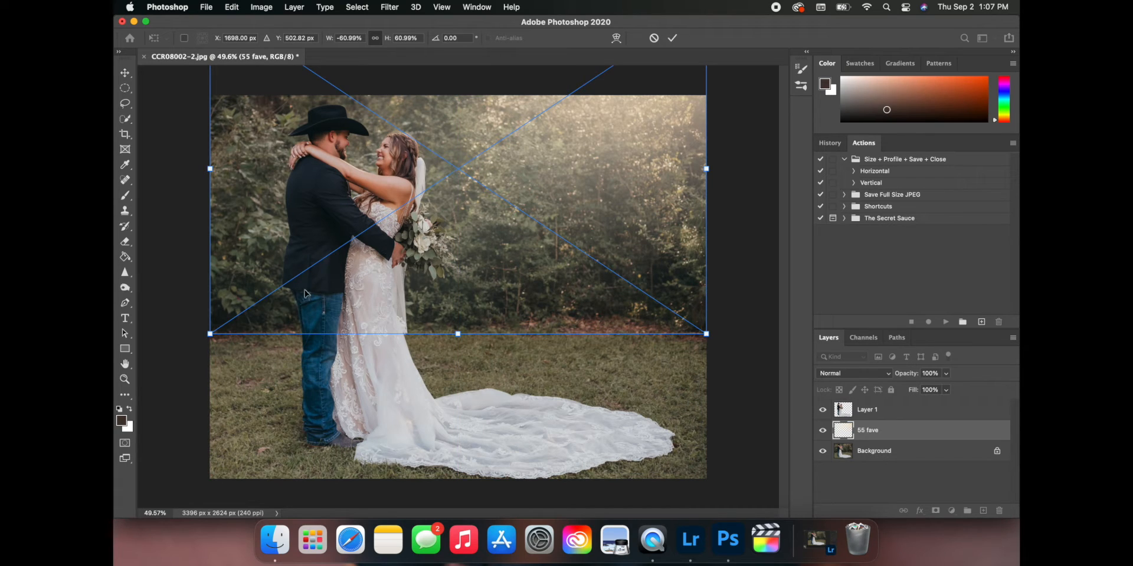
pyautogui.moveTo(209, 334); pyautogui.dragTo(139, 381)
pyautogui.moveTo(448, 187); pyautogui.dragTo(476, 137)
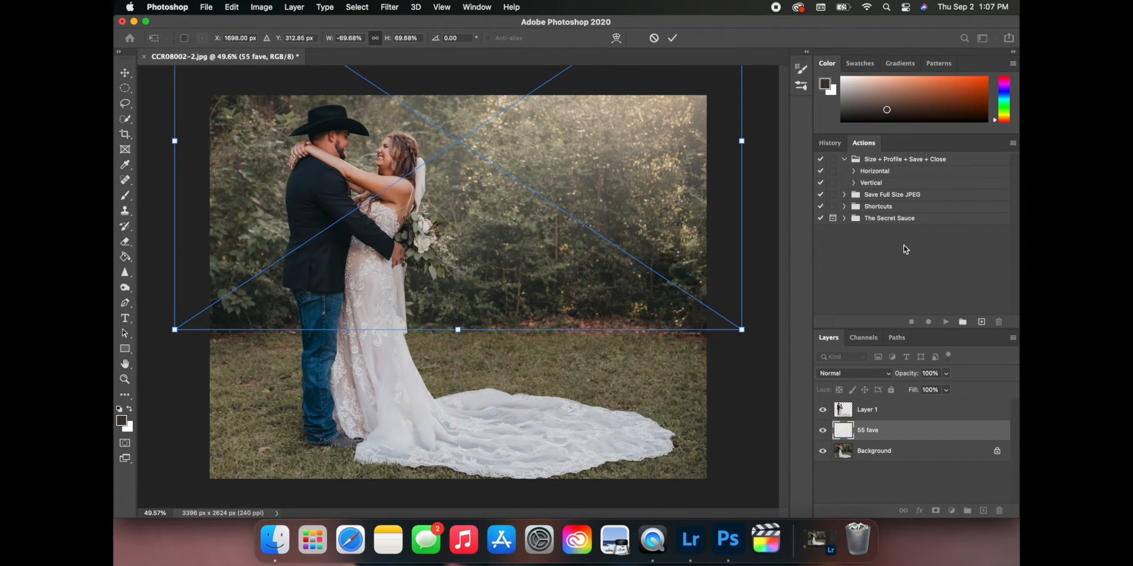
# Set the 55 fave overlay's opacity to 45% and toggle its visibility to compare the light effect
pyautogui.click(946, 373)
pyautogui.moveTo(944, 387); pyautogui.dragTo(916, 391)
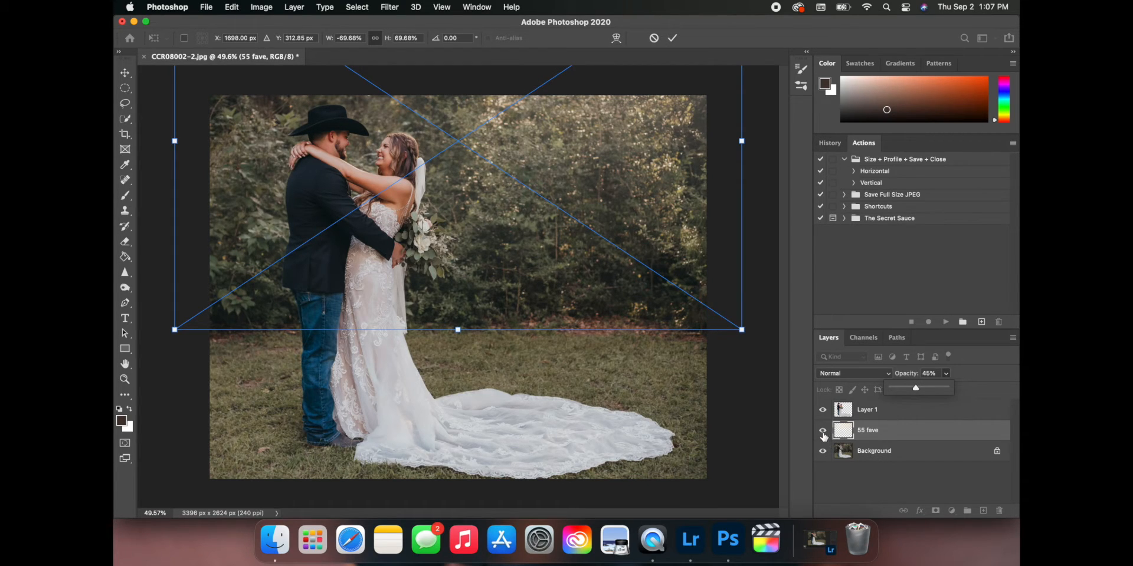
pyautogui.click(822, 432)
pyautogui.click(823, 432)
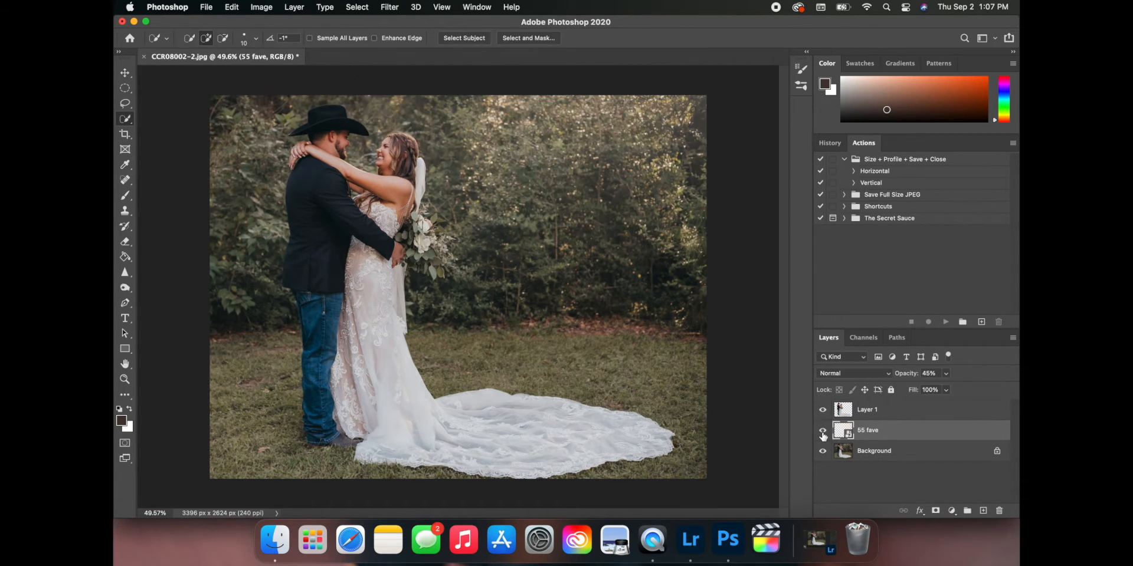
pyautogui.click(822, 433)
pyautogui.click(823, 433)
# Examine the overlay's light across the background trees and around the couple
pyautogui.scroll(5, 661, 244)
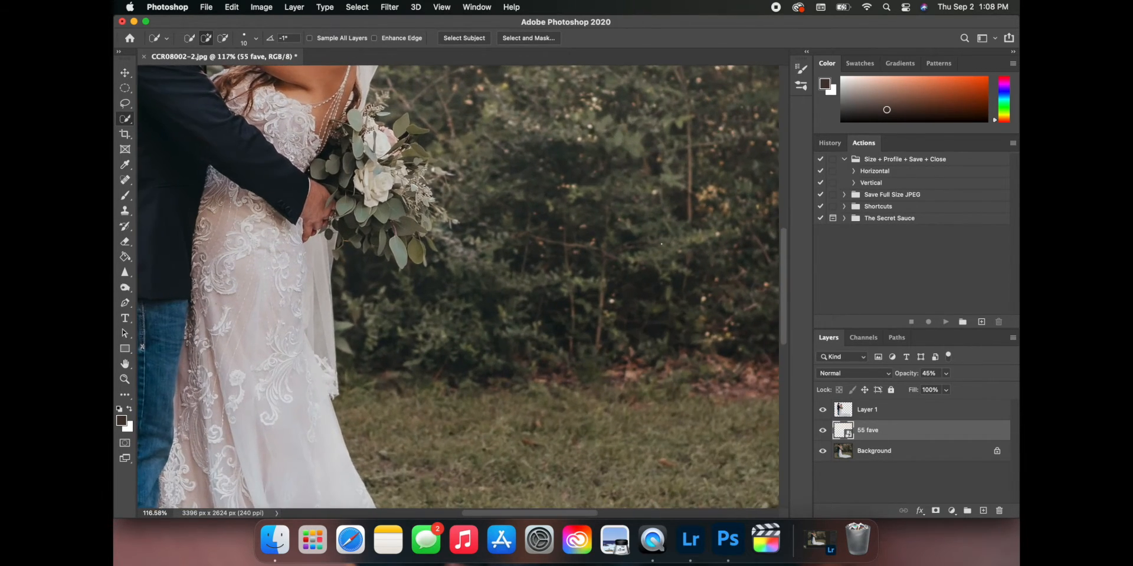
pyautogui.hscroll(6, 661, 244)
pyautogui.scroll(10, 661, 243)
pyautogui.hscroll(-3, 661, 243)
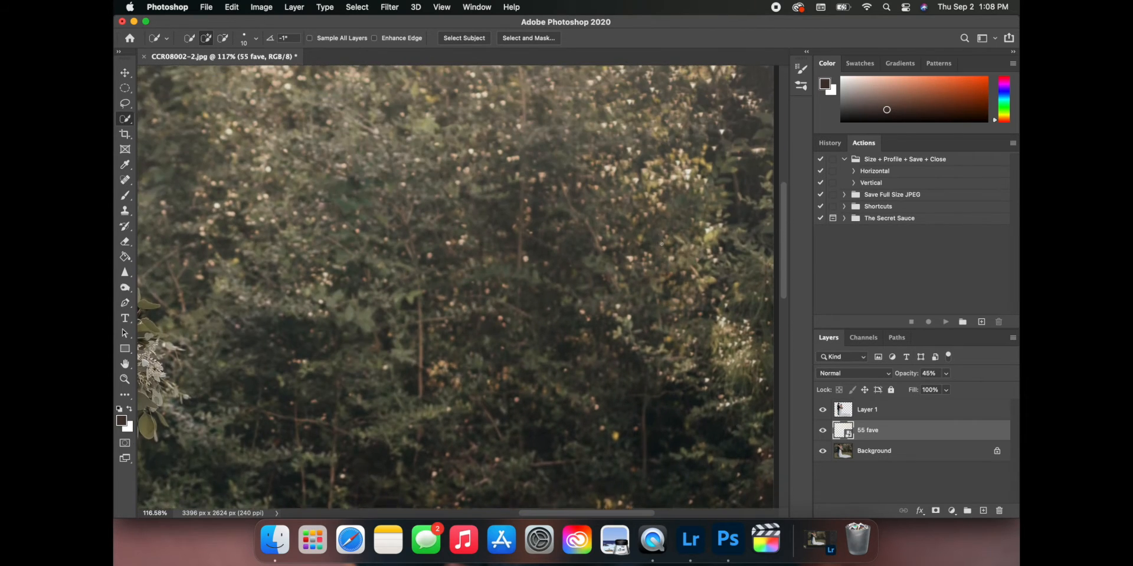
pyautogui.hscroll(-5, 662, 244)
pyautogui.scroll(-3, 661, 244)
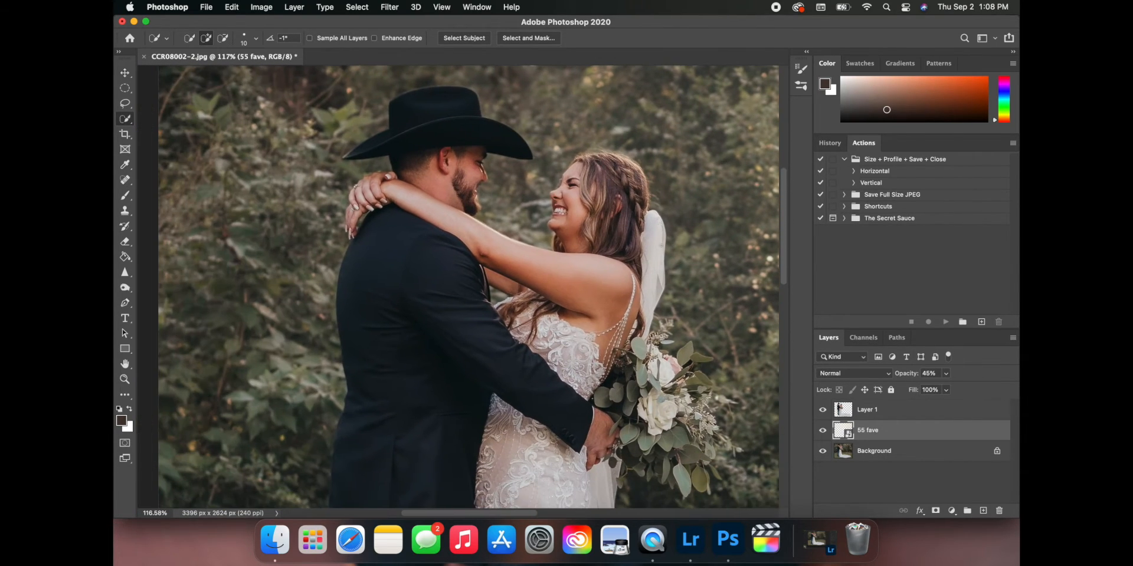
pyautogui.scroll(-3, 661, 244)
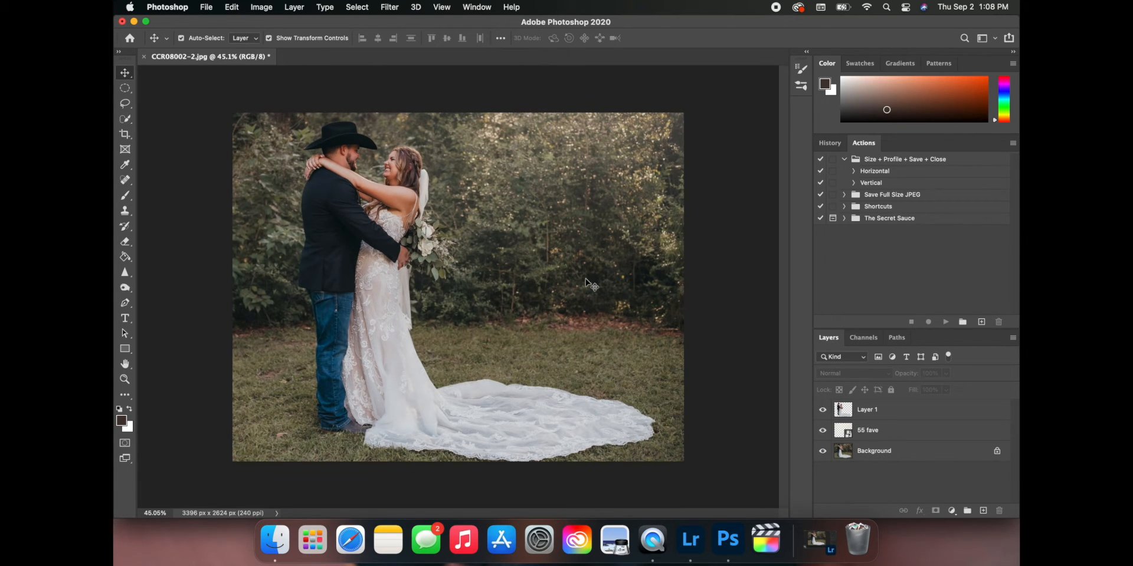
# Check how the couple and bouquet stand out against the blurred background, up close and in the full picture
pyautogui.scroll(5, 586, 278)
pyautogui.scroll(3, 586, 279)
pyautogui.hscroll(-3, 585, 278)
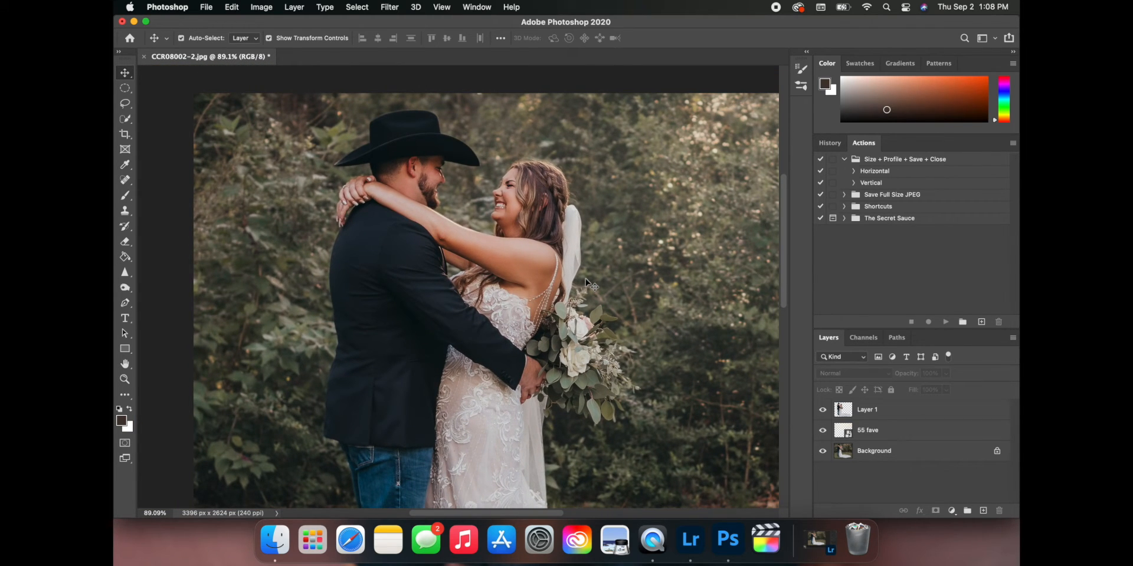
pyautogui.scroll(-4, 585, 279)
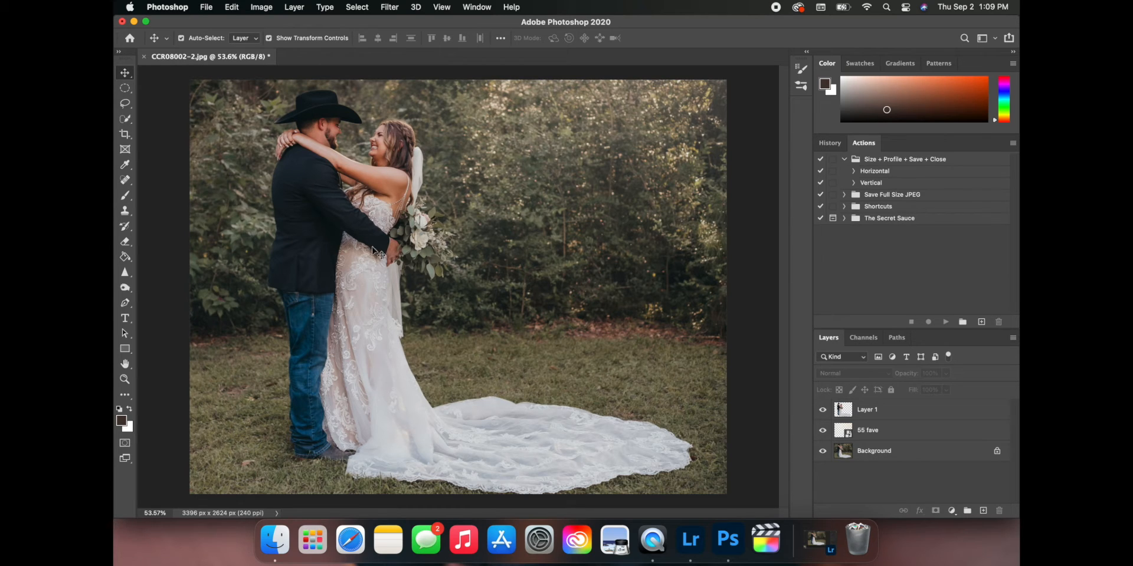
pyautogui.scroll(5, 373, 154)
pyautogui.scroll(5, 373, 154)
pyautogui.hscroll(-4, 374, 153)
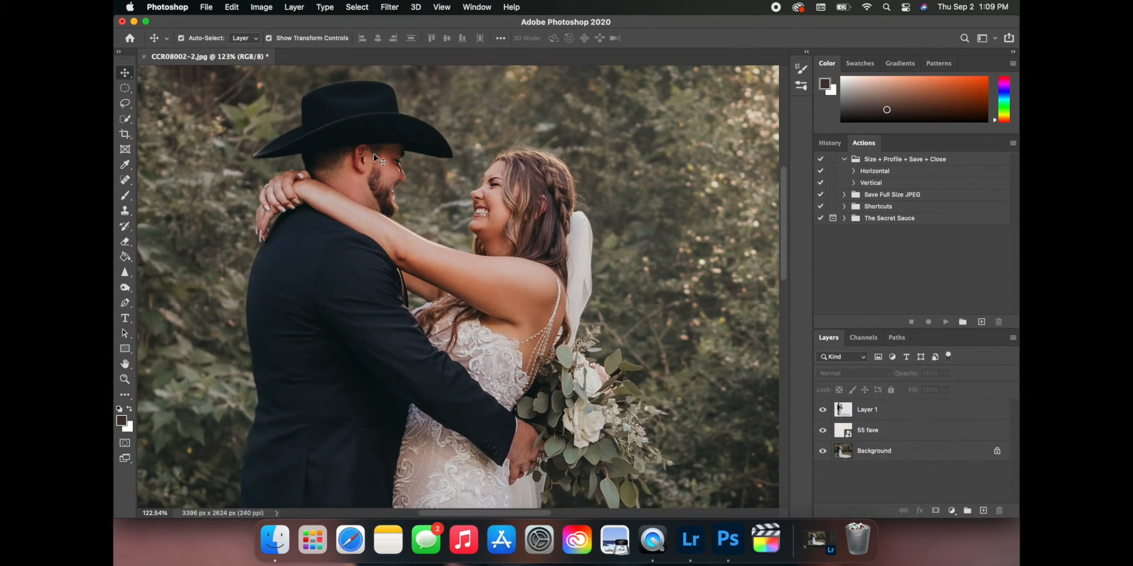
pyautogui.scroll(-2, 373, 153)
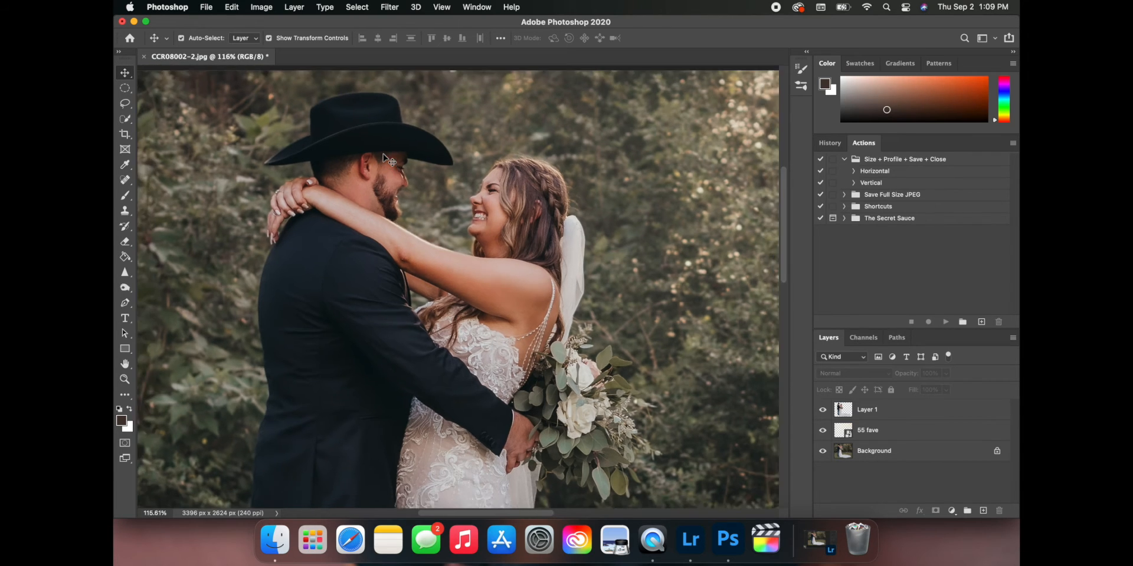
pyautogui.scroll(-4, 383, 154)
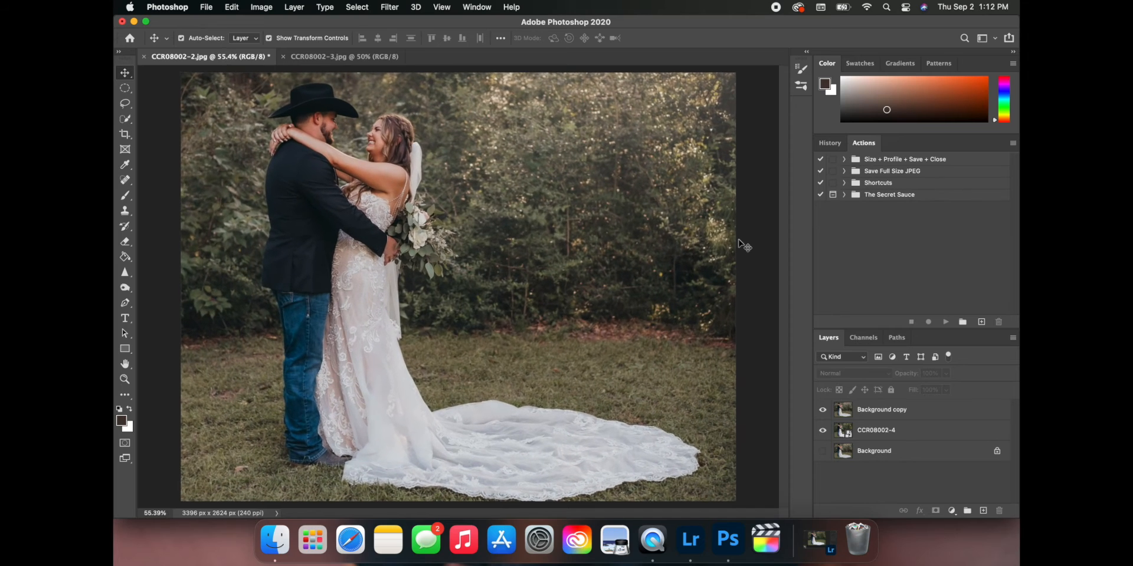
# Toggle the Background copy layer's visibility to compare the finished edit with the original CCR08002-4 photo
pyautogui.click(822, 413)
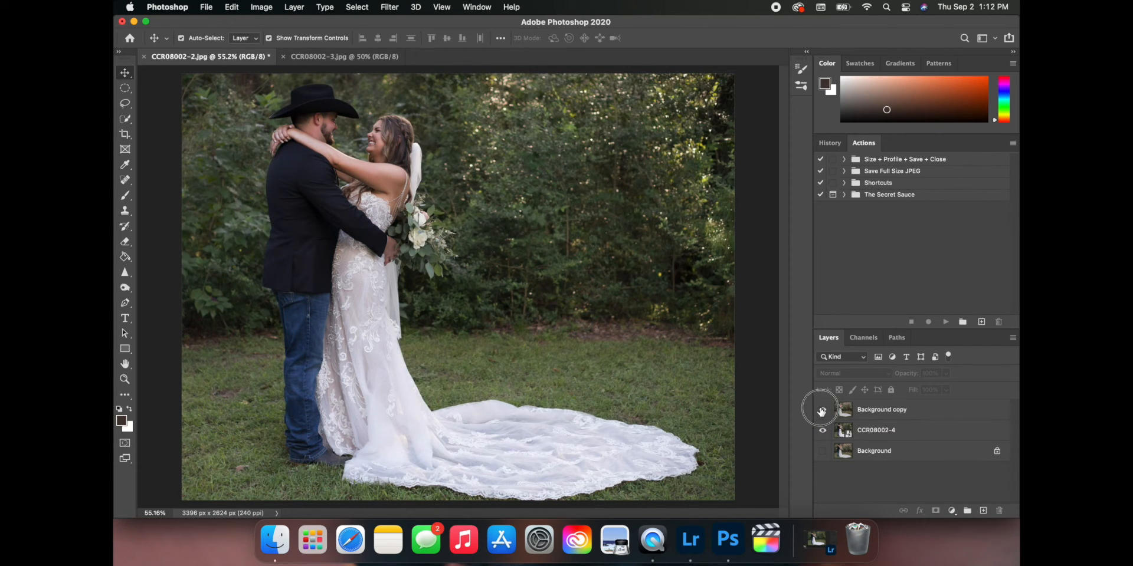
pyautogui.click(821, 411)
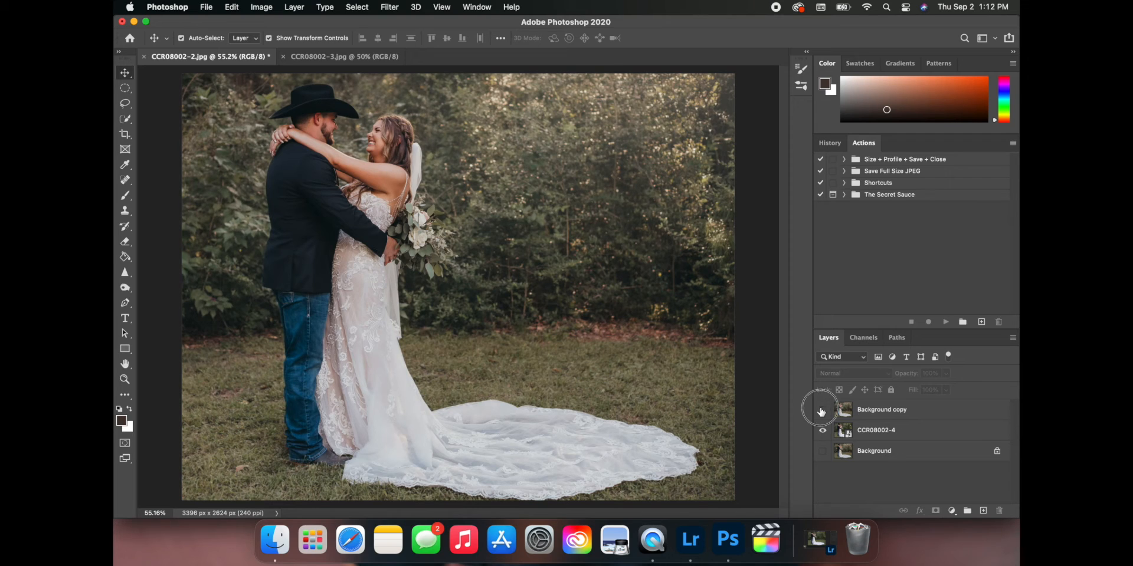
pyautogui.click(821, 412)
pyautogui.click(822, 411)
pyautogui.click(821, 411)
pyautogui.click(822, 411)
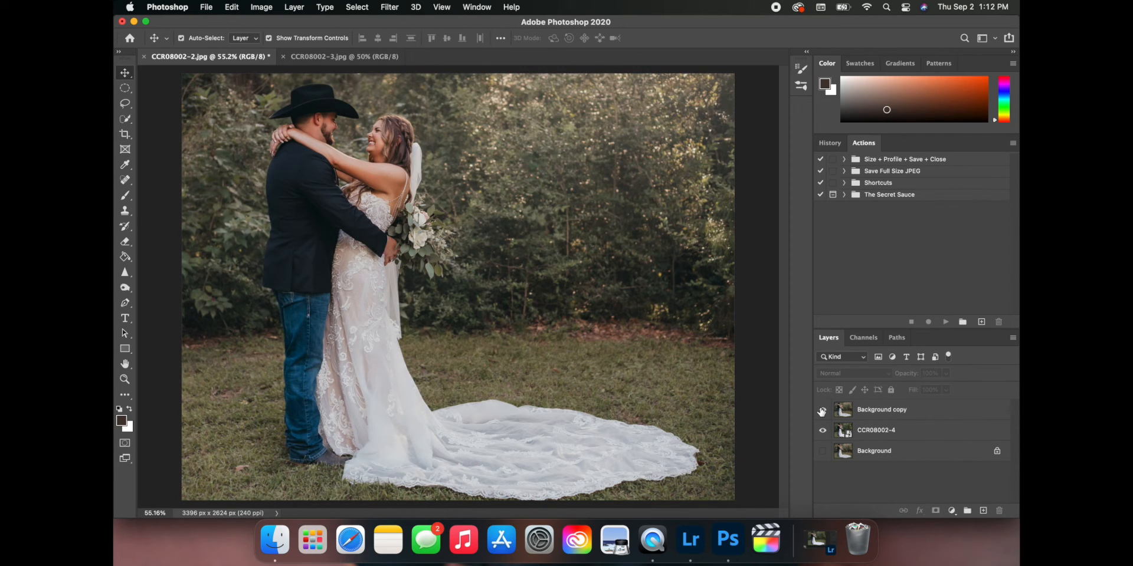